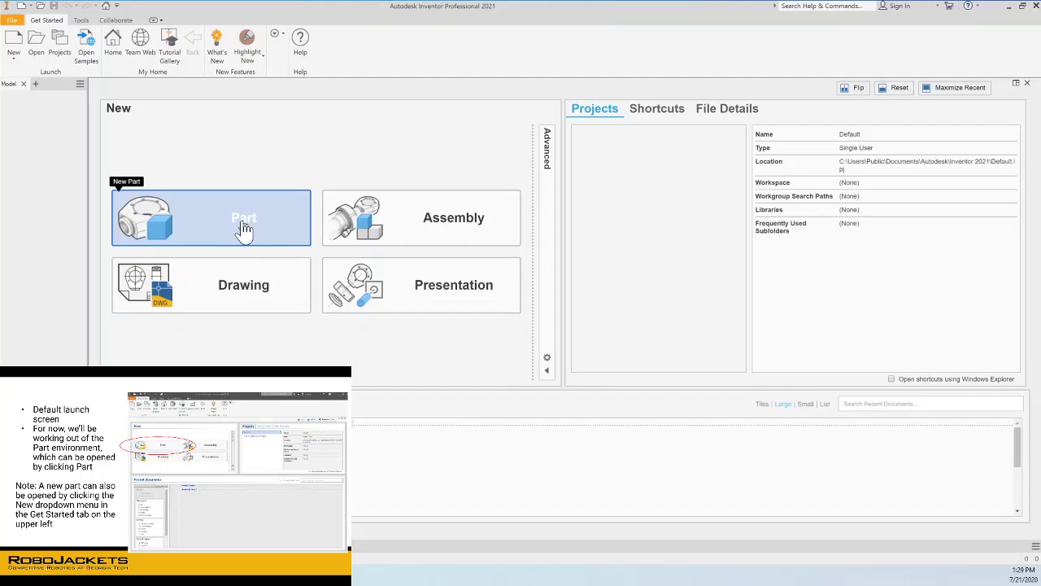
Step: Create a new part and start a 2D sketch on the XZ plane
click(243, 220)
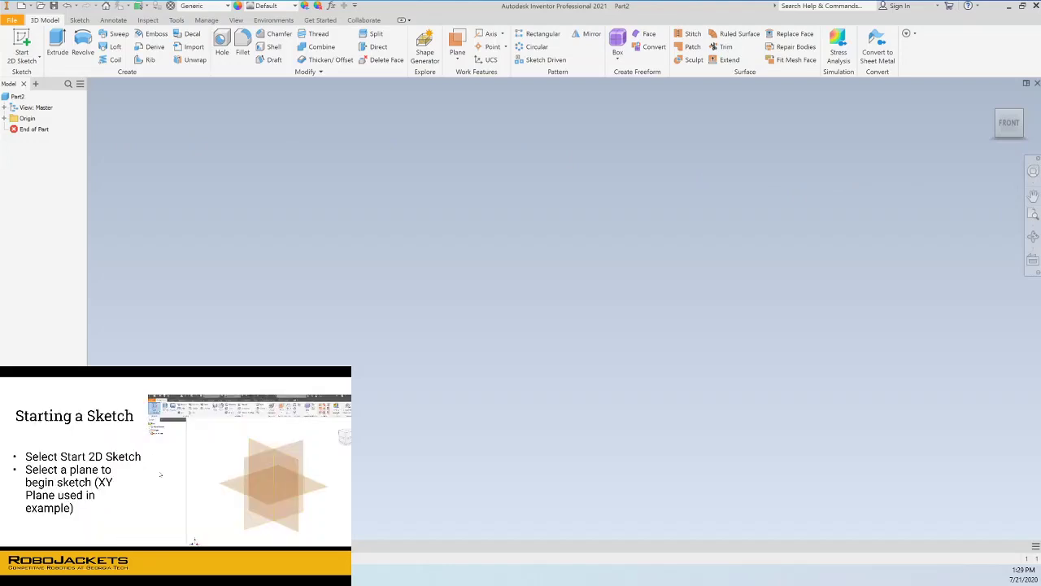
click(22, 38)
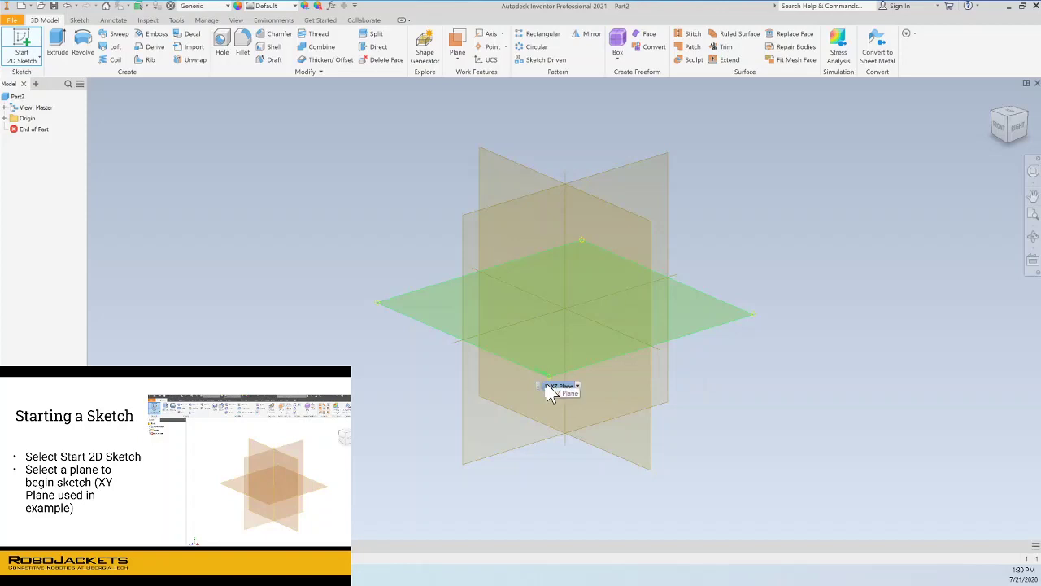
click(529, 373)
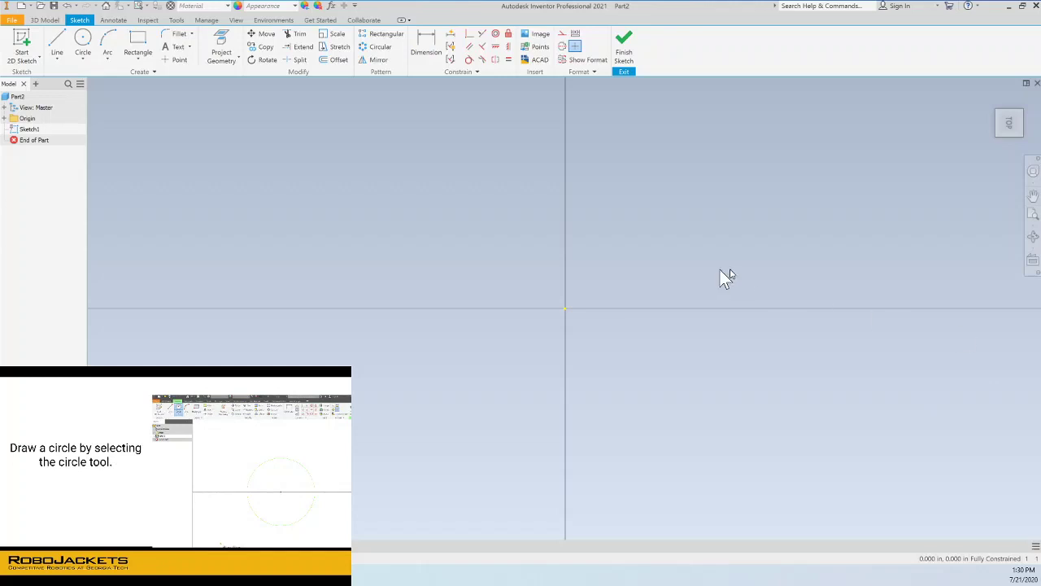
click(57, 60)
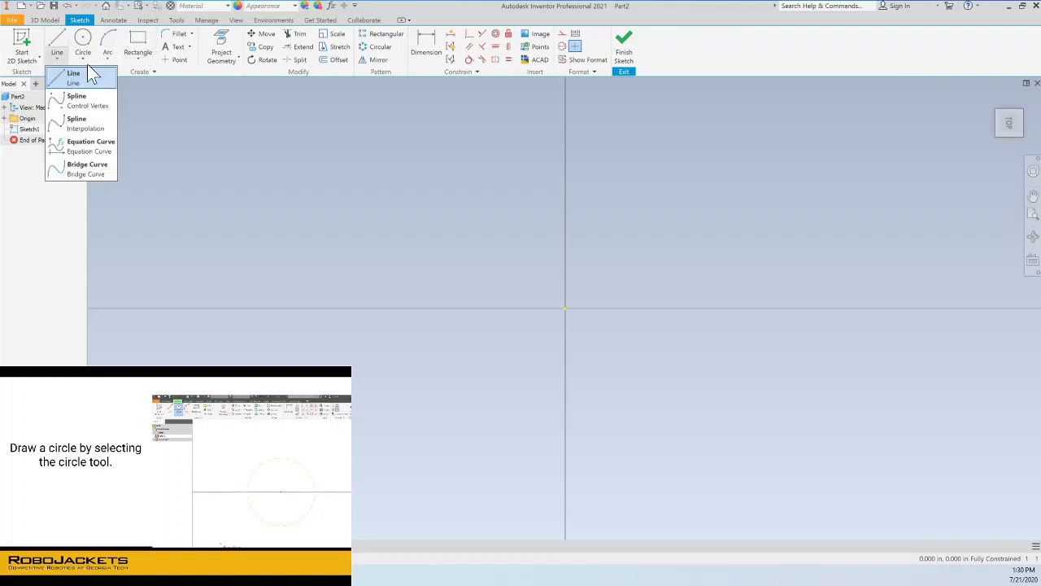
click(85, 59)
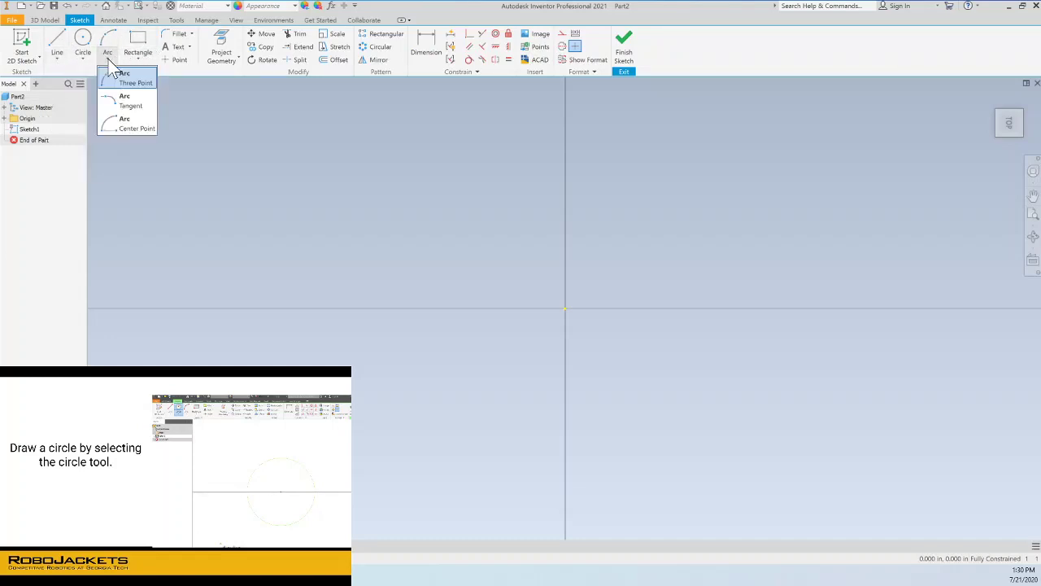
click(133, 58)
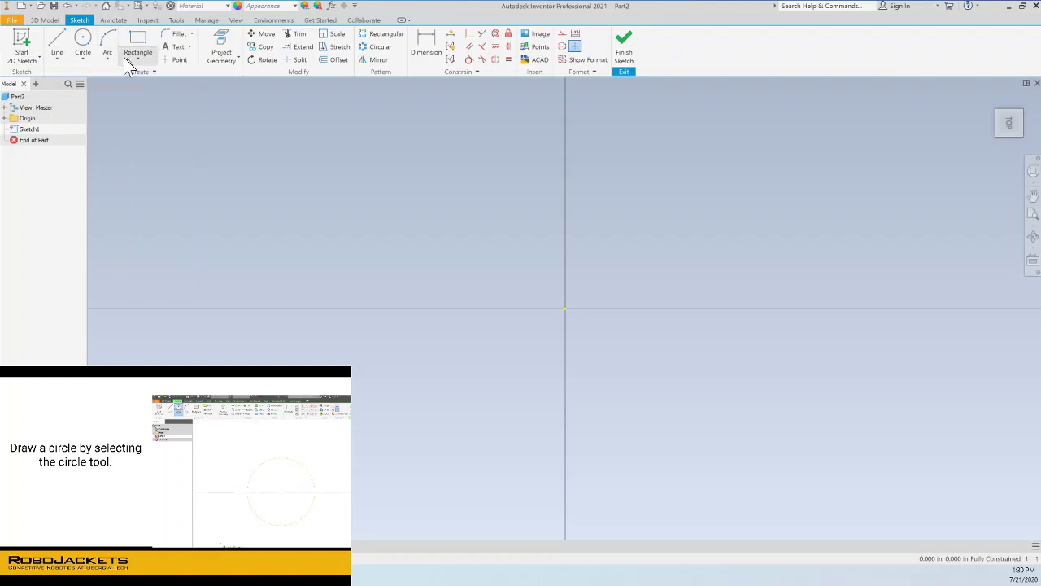
Step: Sketch a circle about 0.42 in in diameter centred on the origin
click(85, 44)
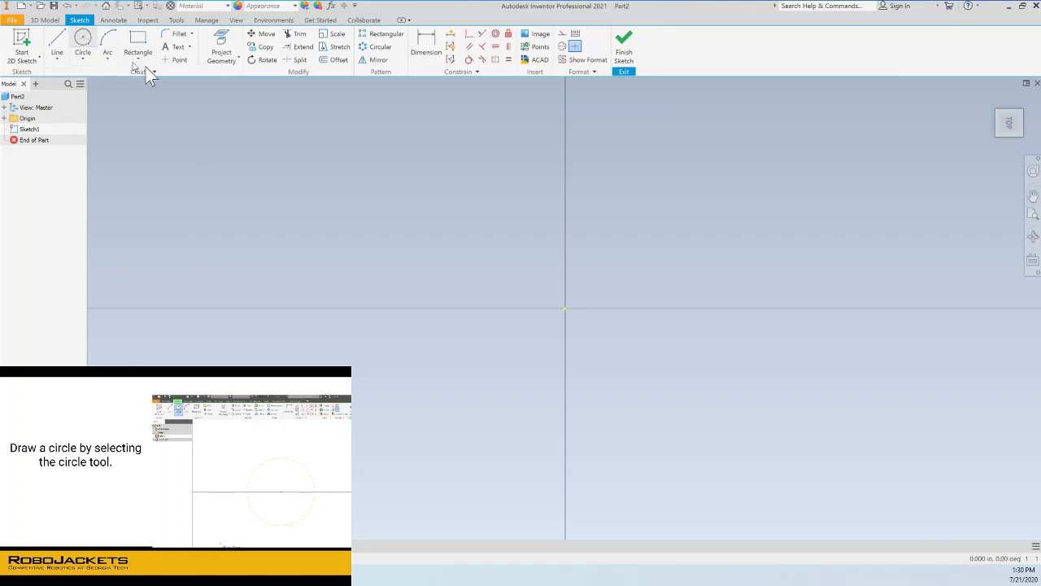
click(565, 309)
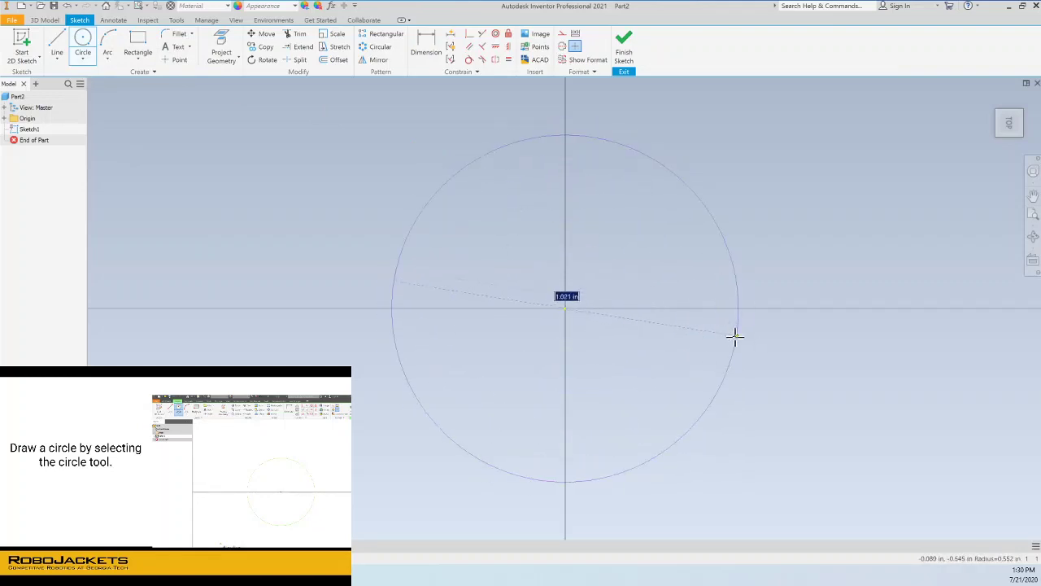
click(629, 337)
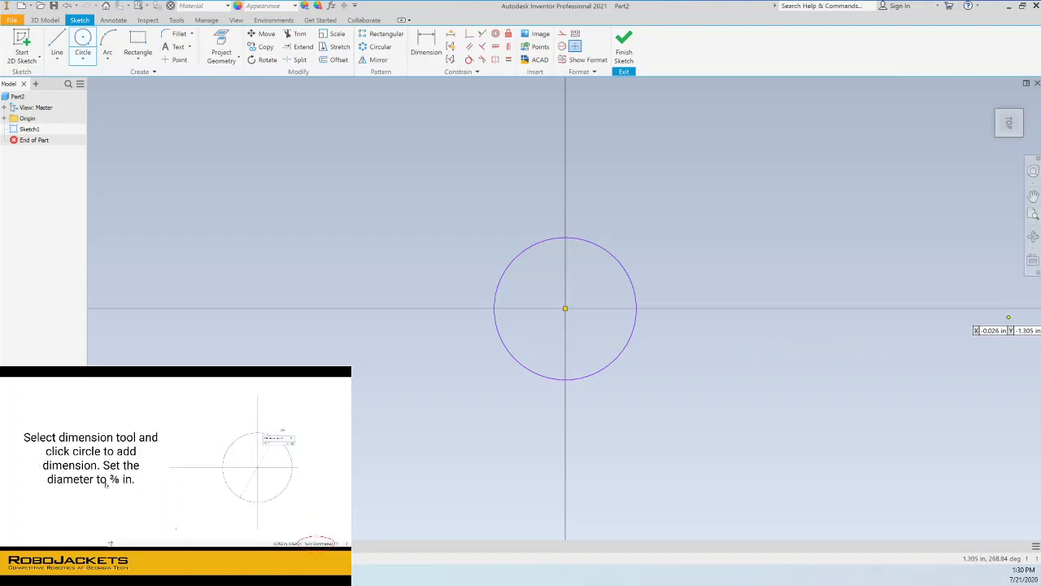
Step: Dimension the circle's diameter as 3/8 in
click(424, 55)
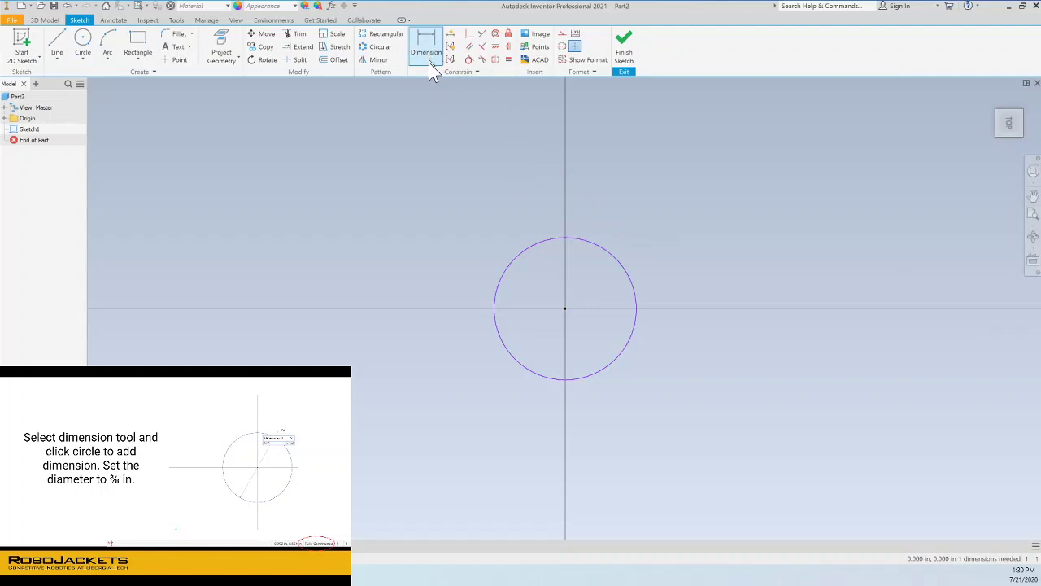
click(600, 250)
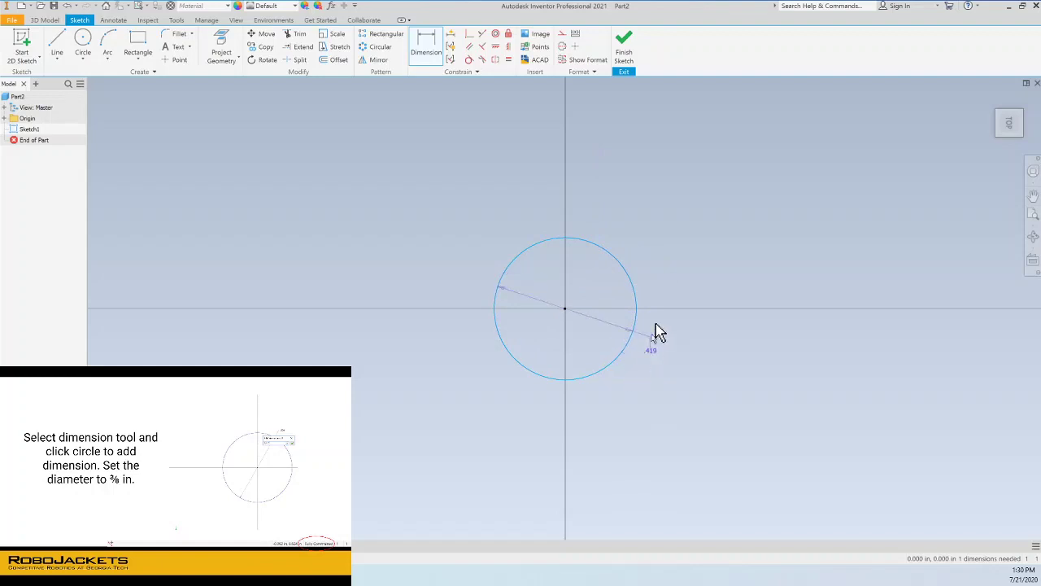
click(651, 349)
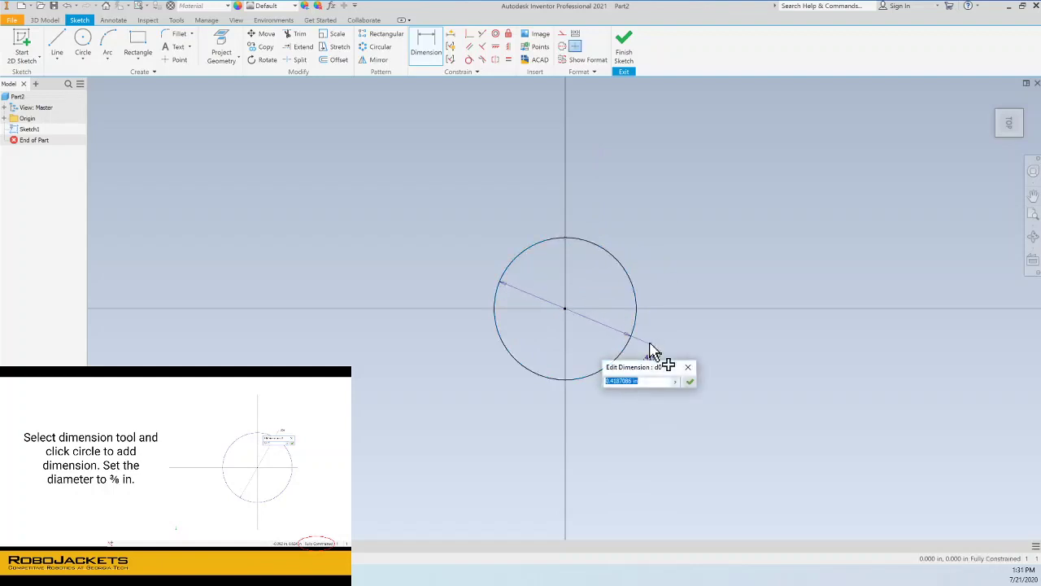
text(3/8)
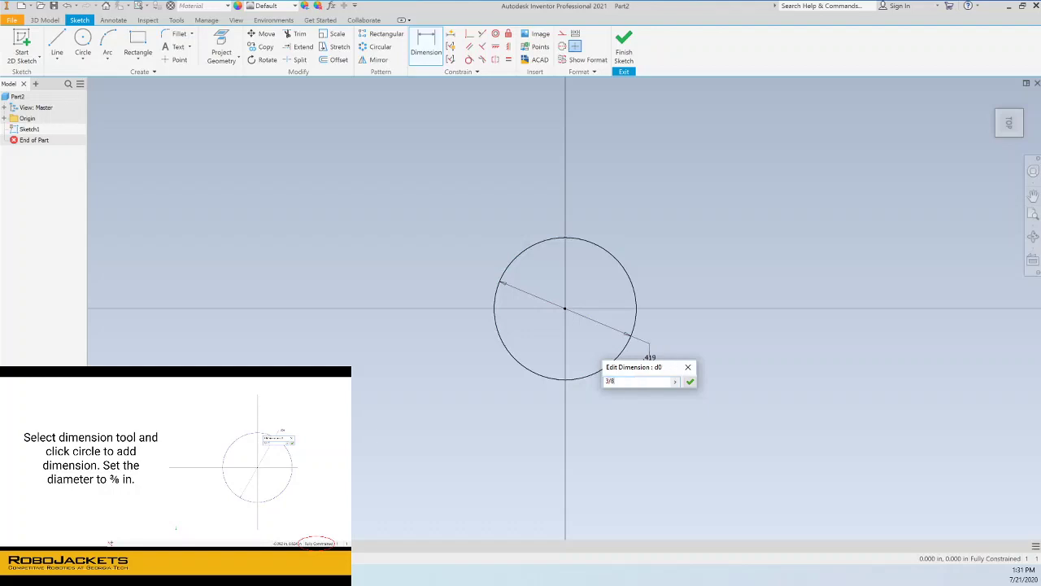
key(Return)
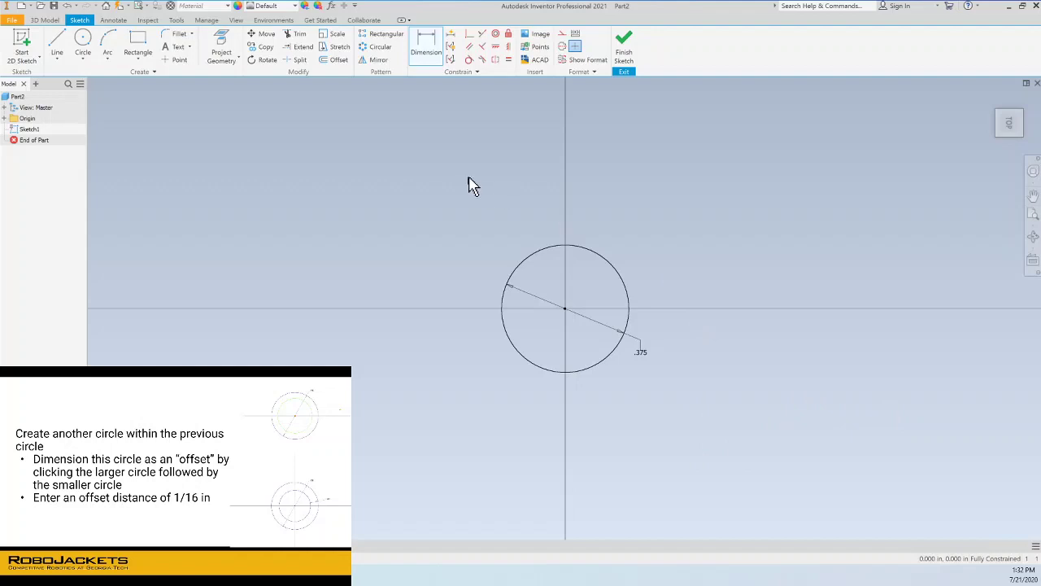
key(Escape)
click(424, 56)
key(Escape)
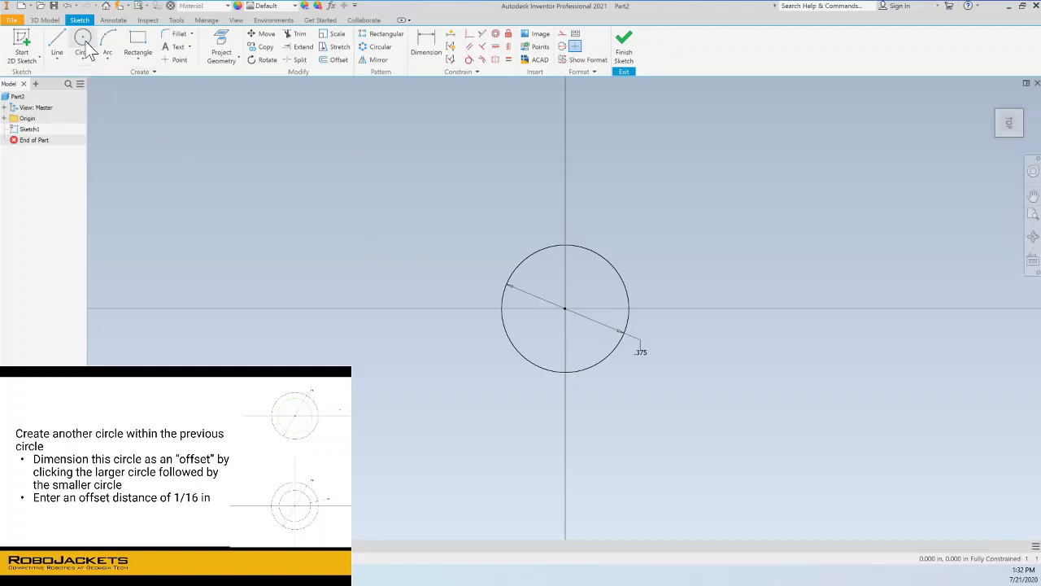
Step: Offset the circle inward by 1/16 in to form a concentric inner circle
click(335, 62)
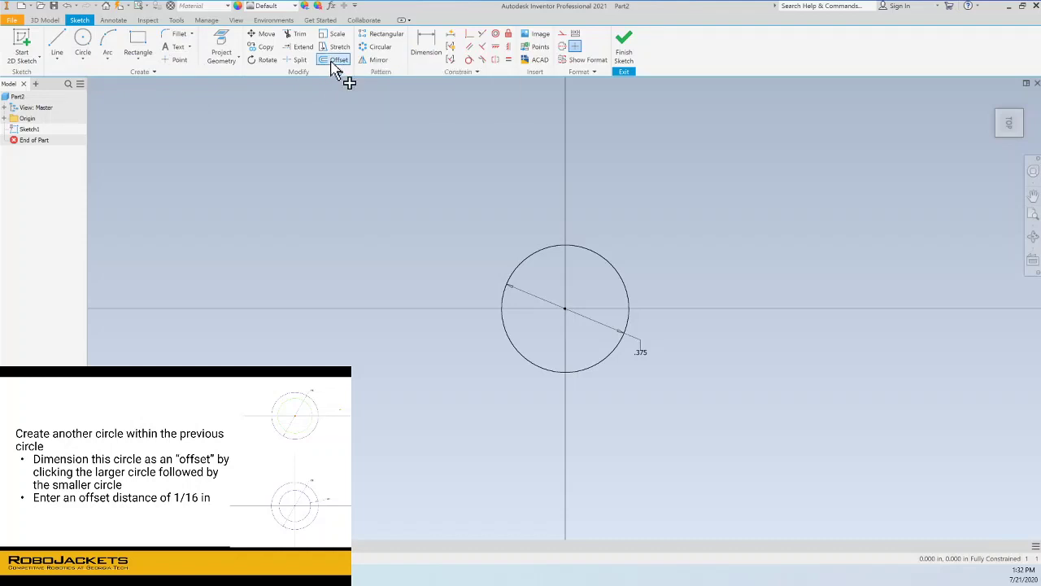
click(545, 251)
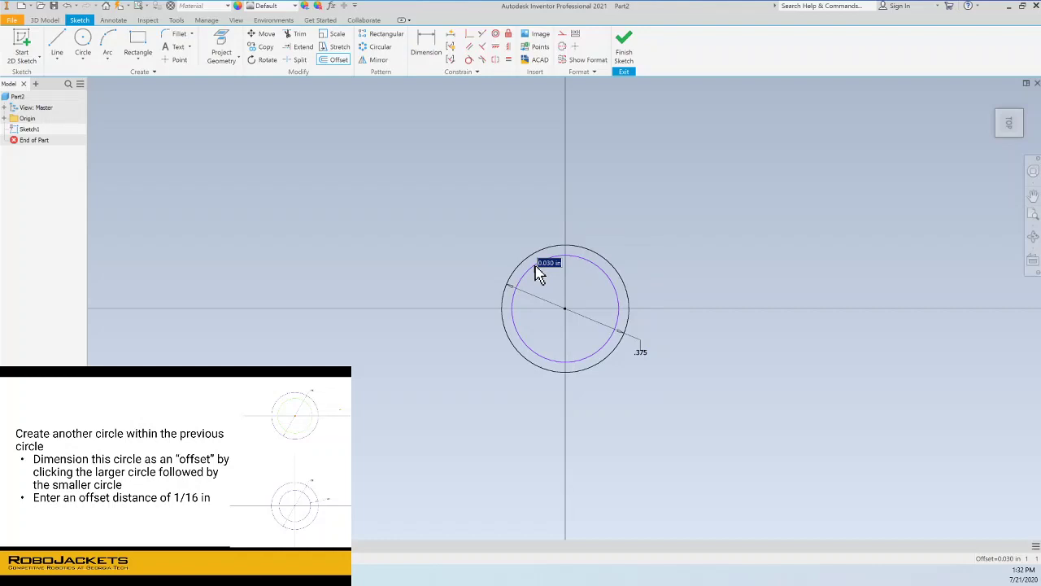
text(1/16)
key(Return)
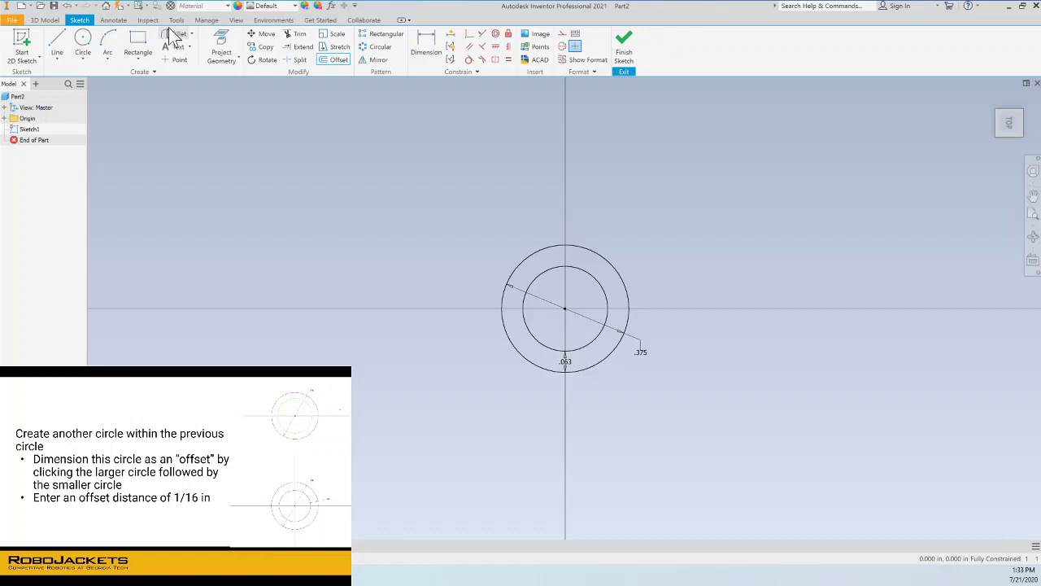
click(175, 21)
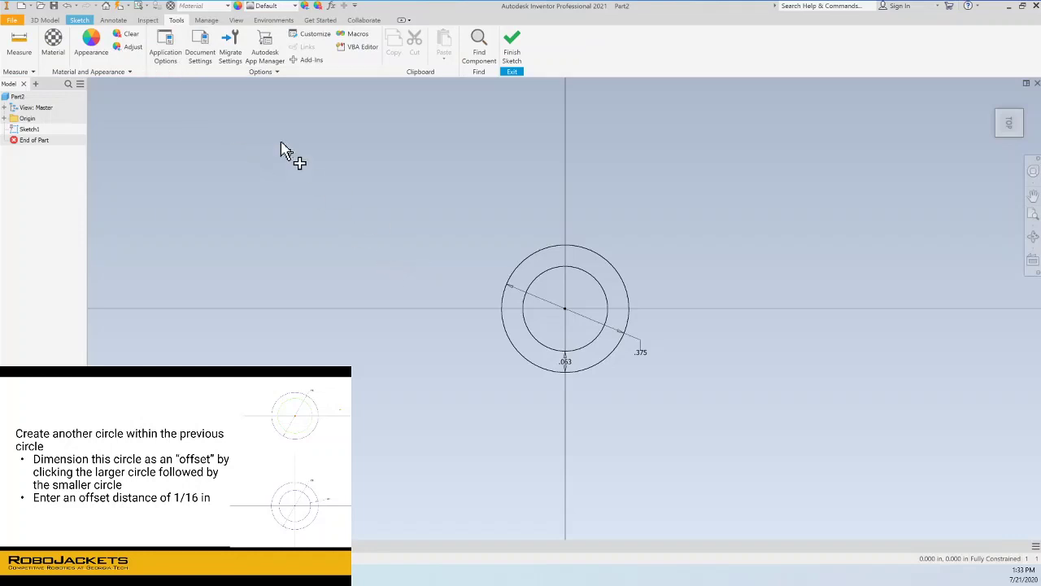
click(79, 20)
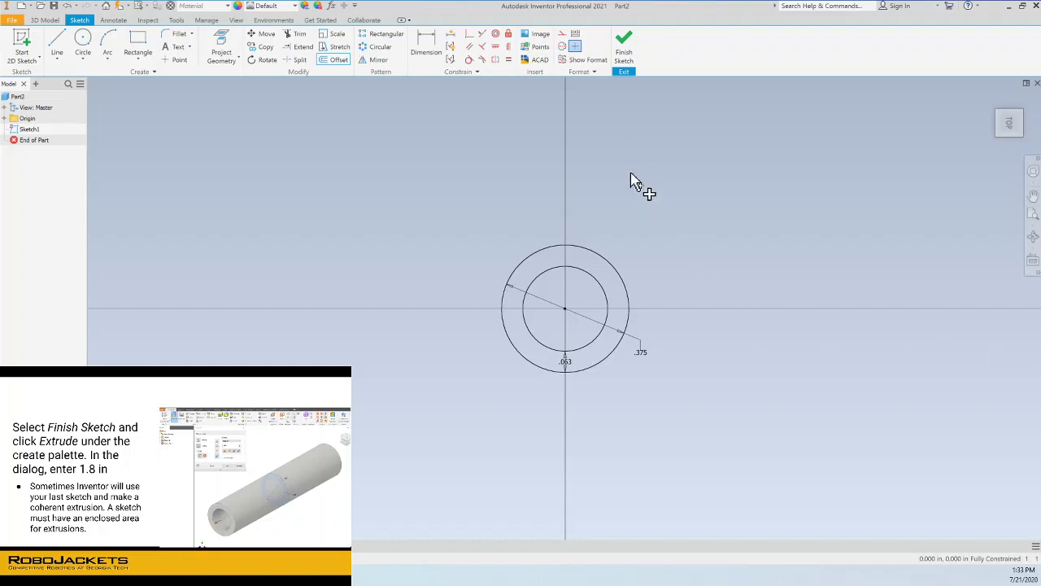
Step: Finish the sketch and extrude the ring profile between the two circles 1.8 in into a tube
click(624, 46)
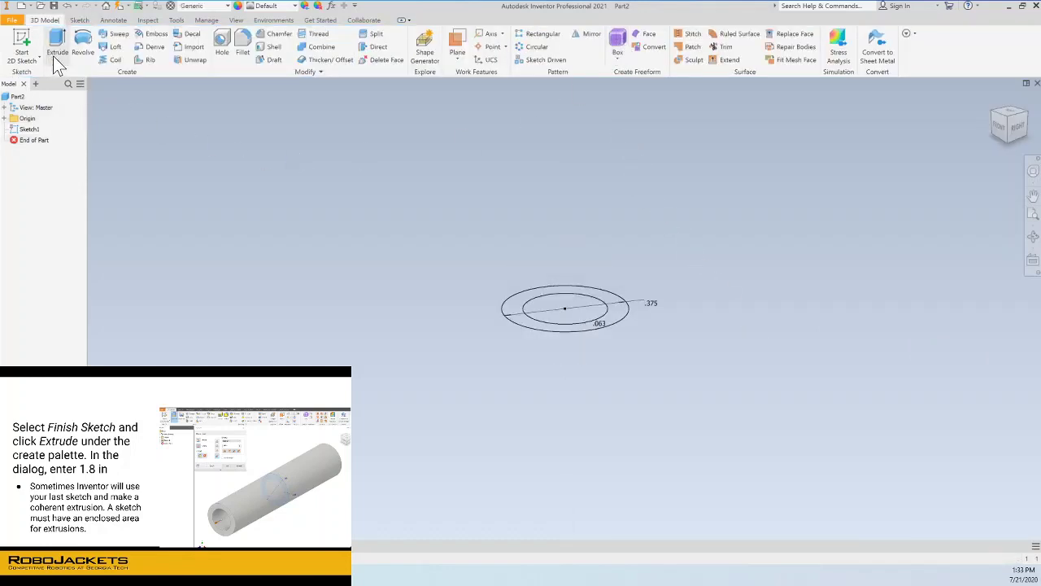
click(54, 57)
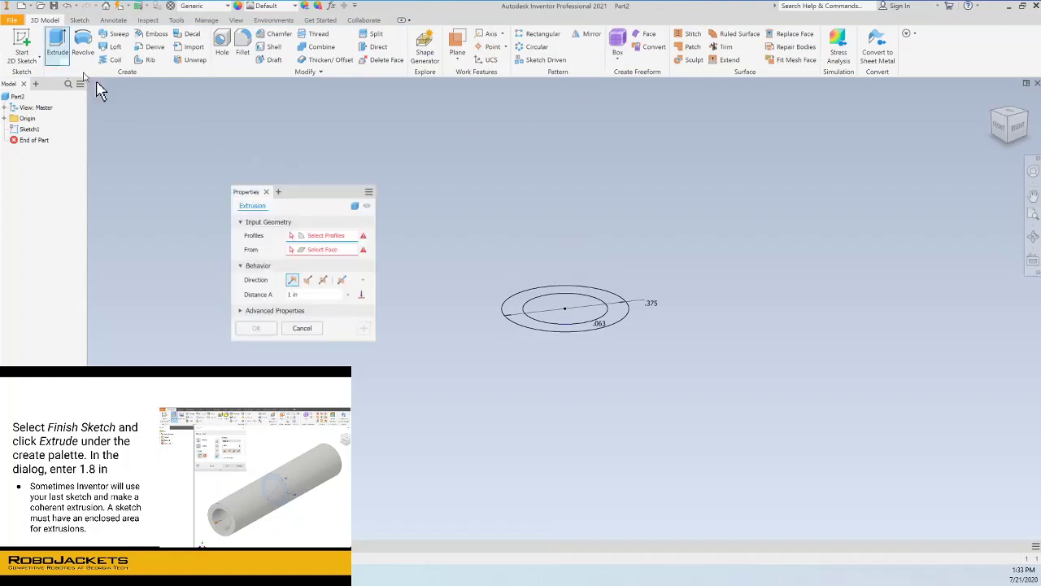
click(518, 314)
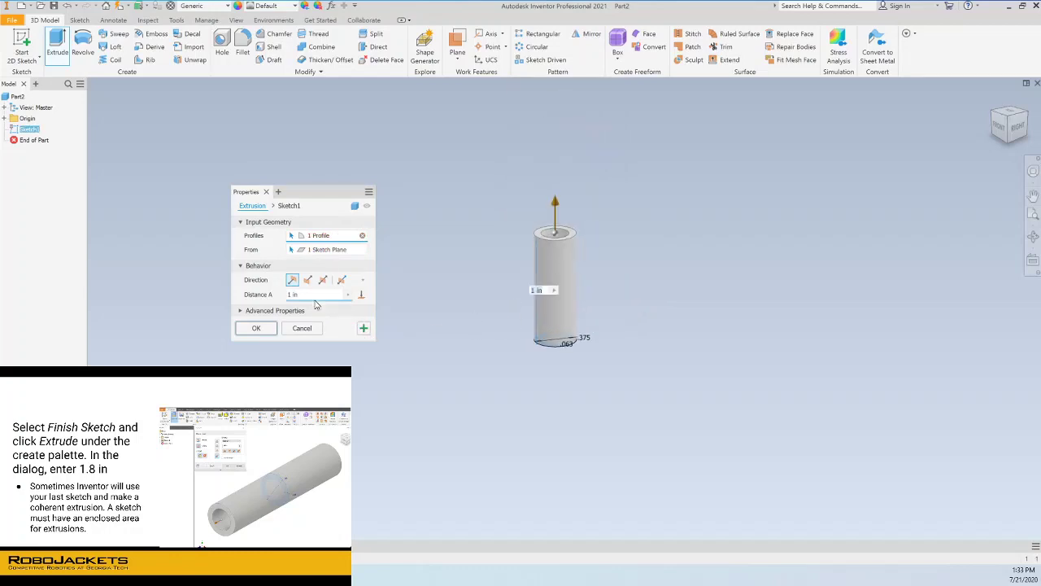
text(1.8)
key(Return)
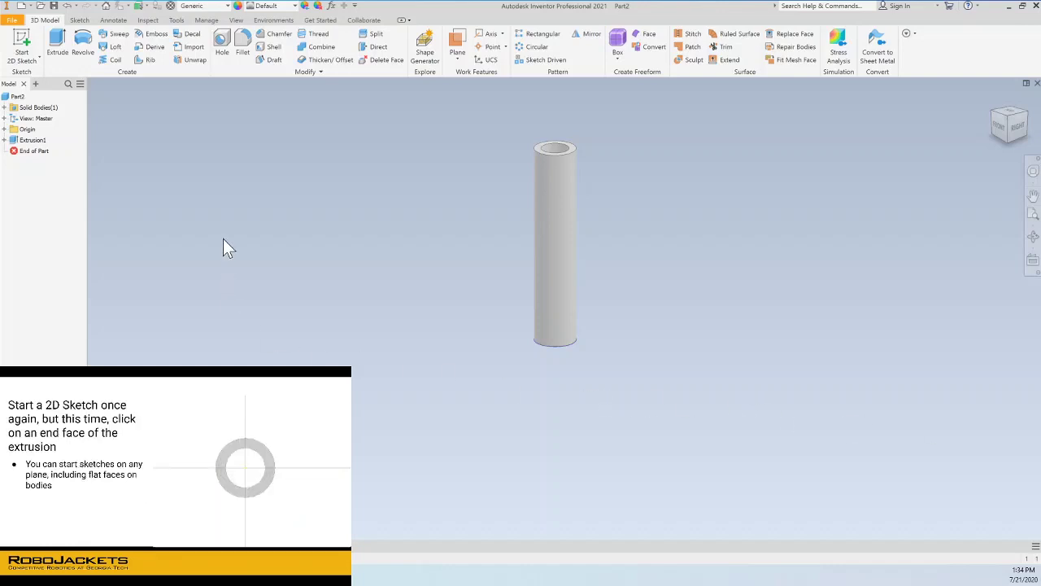
Step: Start a 2D sketch on the tube's upper end face and project the face's circular edges into it
click(24, 47)
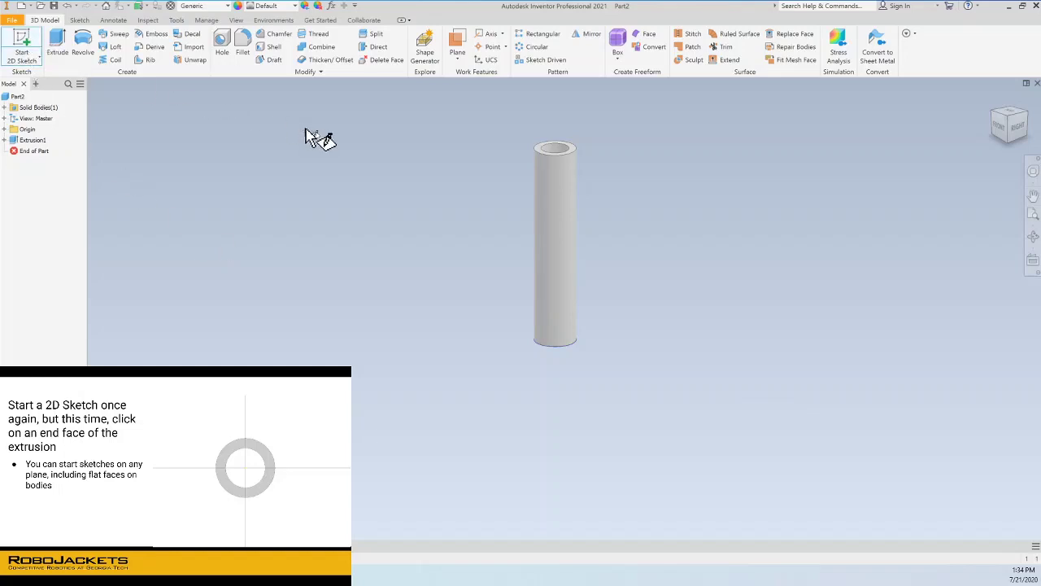
click(568, 153)
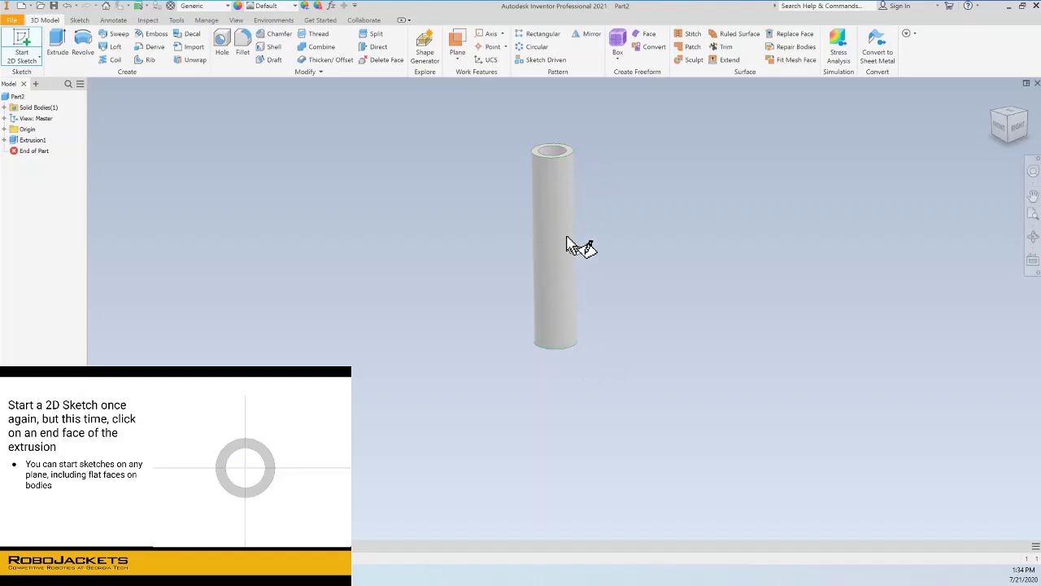
click(566, 154)
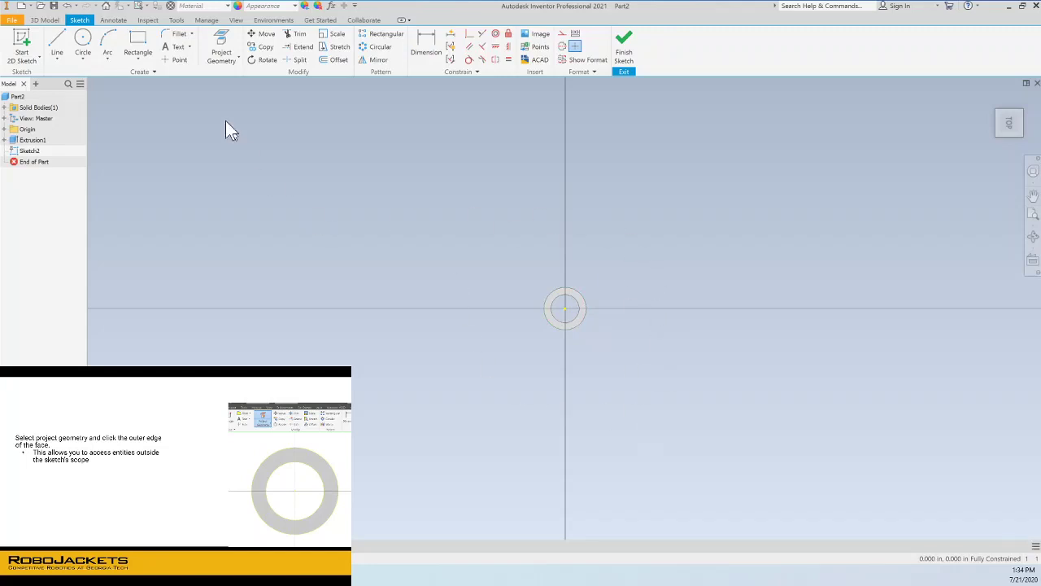
click(222, 51)
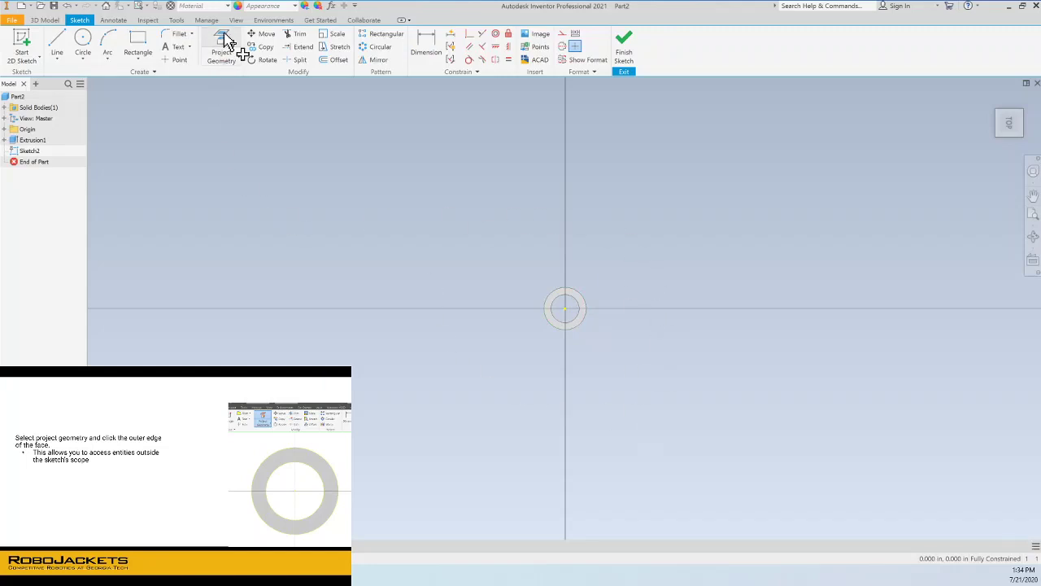
click(559, 301)
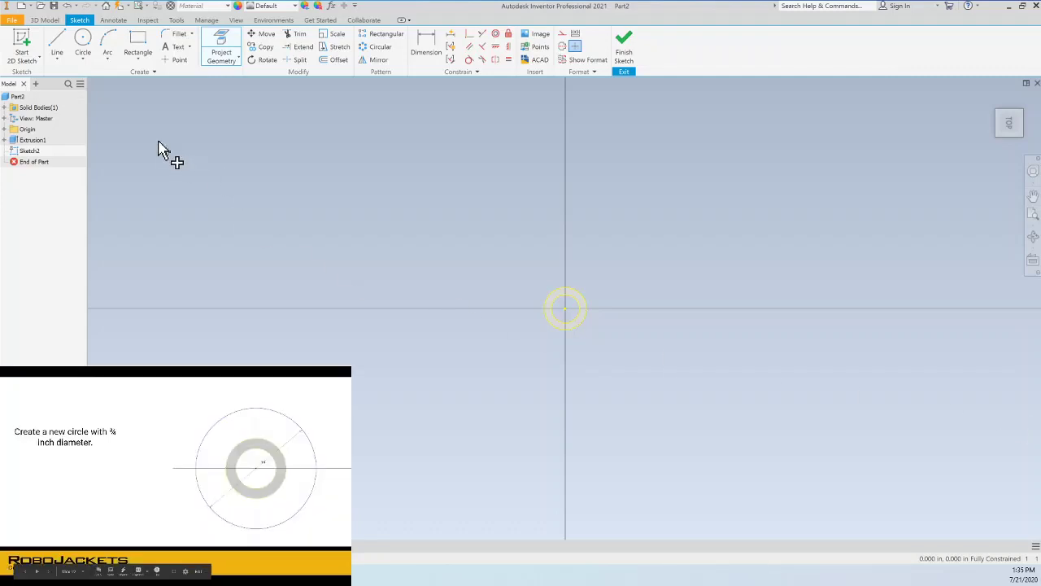
key(Escape)
Step: Sketch a circle with a diameter of 0.75 in centred on the tube's axis
click(84, 42)
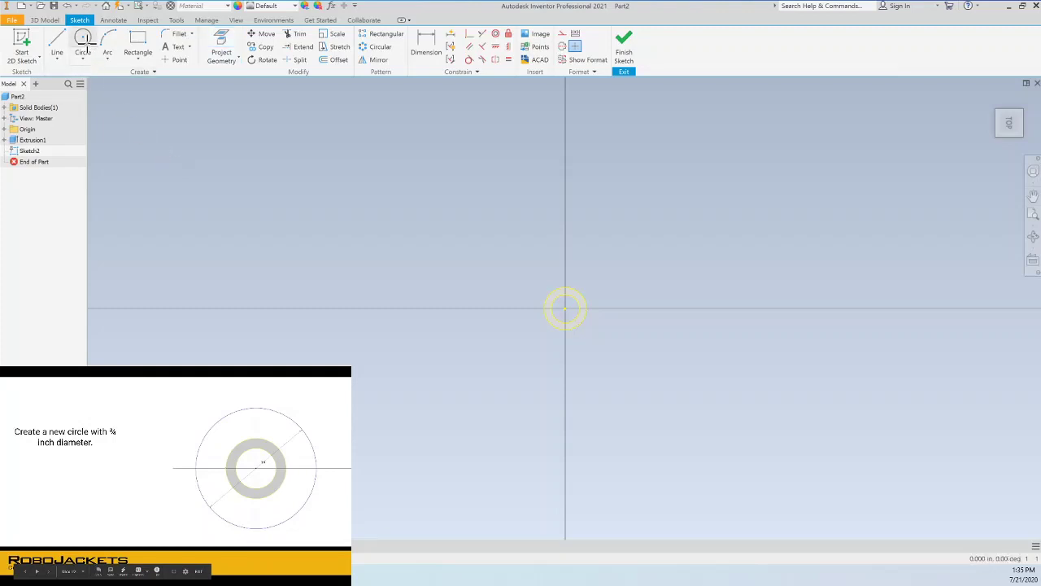
click(565, 307)
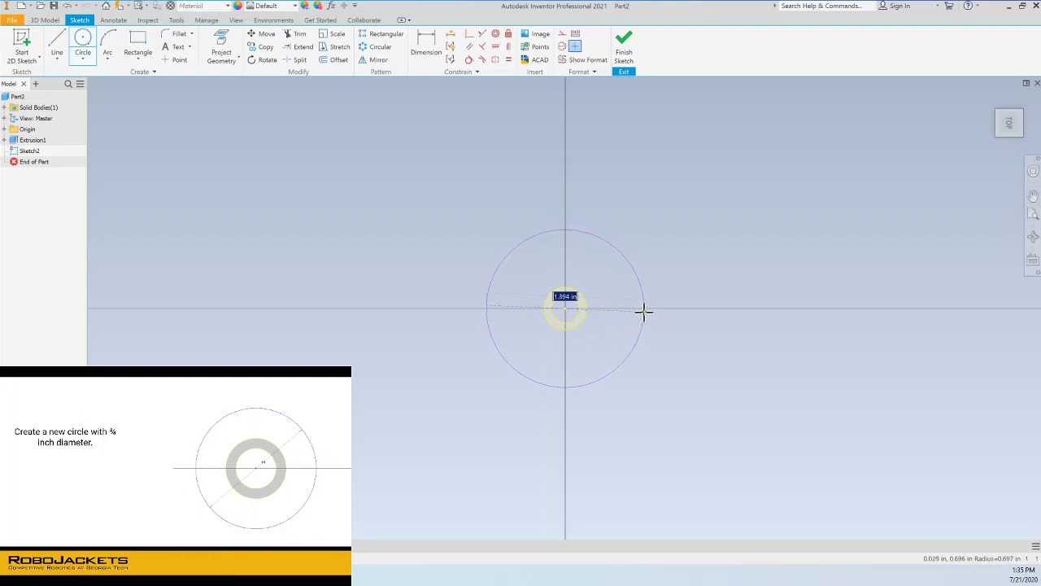
text(0.75)
key(Return)
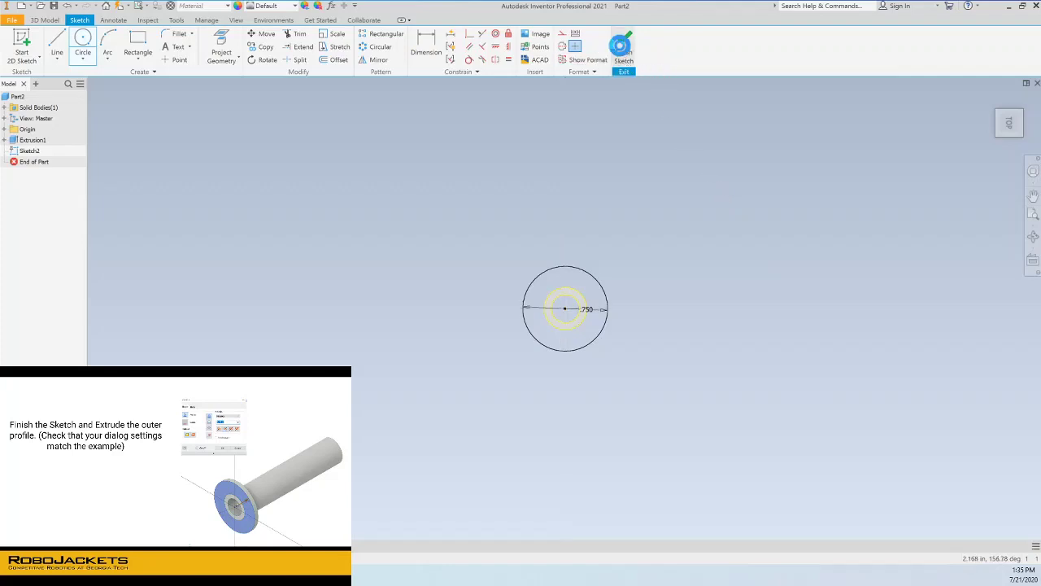
Step: Finish the sketch and extrude the outer ring profile 1/16 in down toward the tube, joined to it as a flange
click(623, 53)
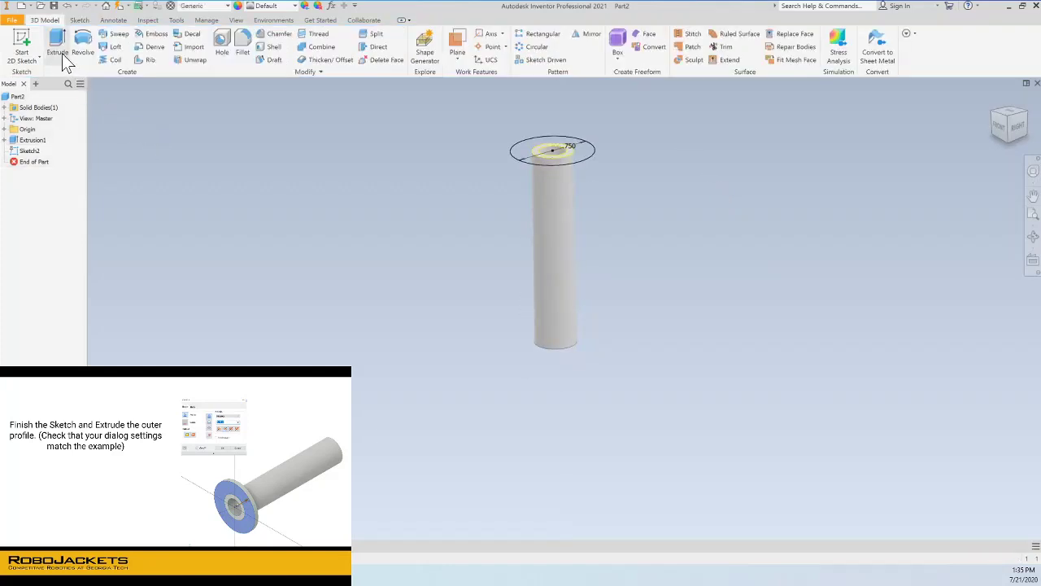
click(58, 46)
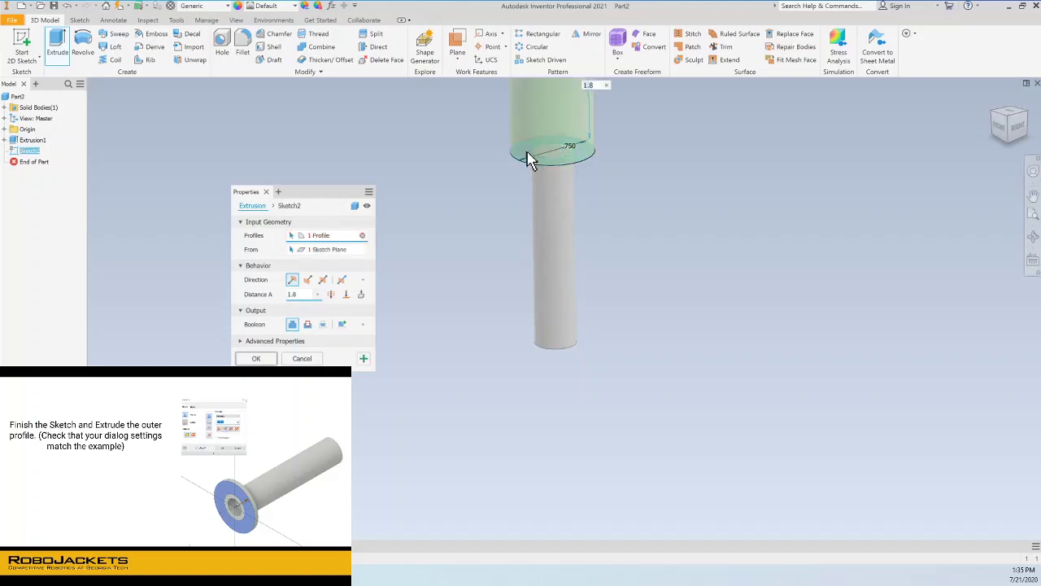
click(308, 281)
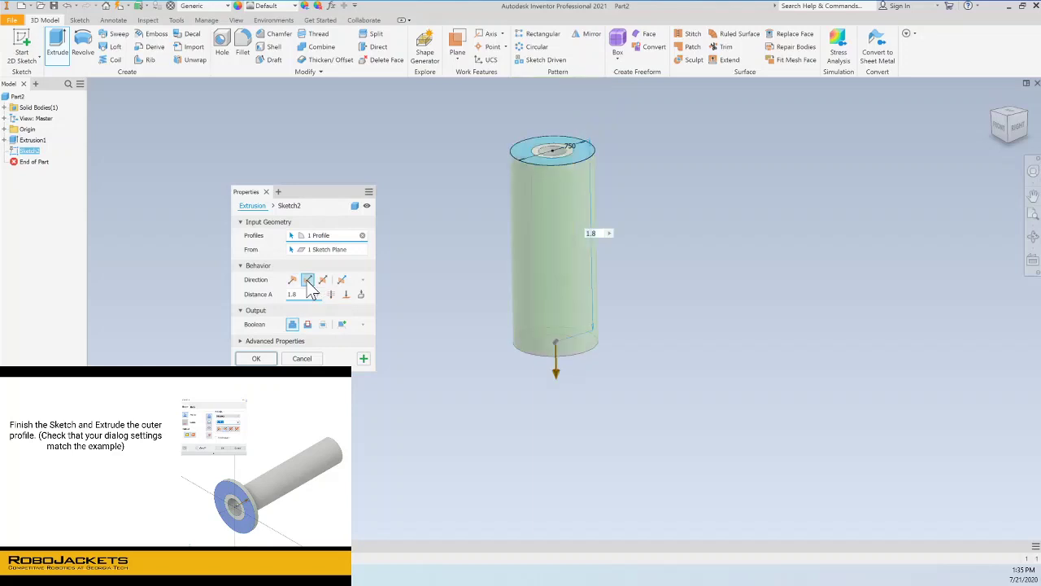
click(303, 294)
text(/16)
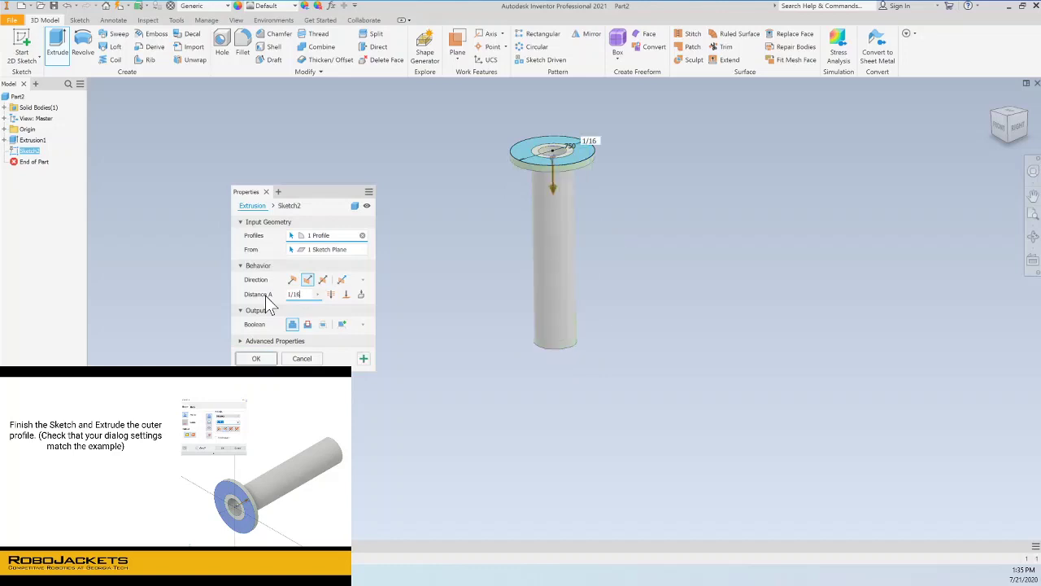
key(Return)
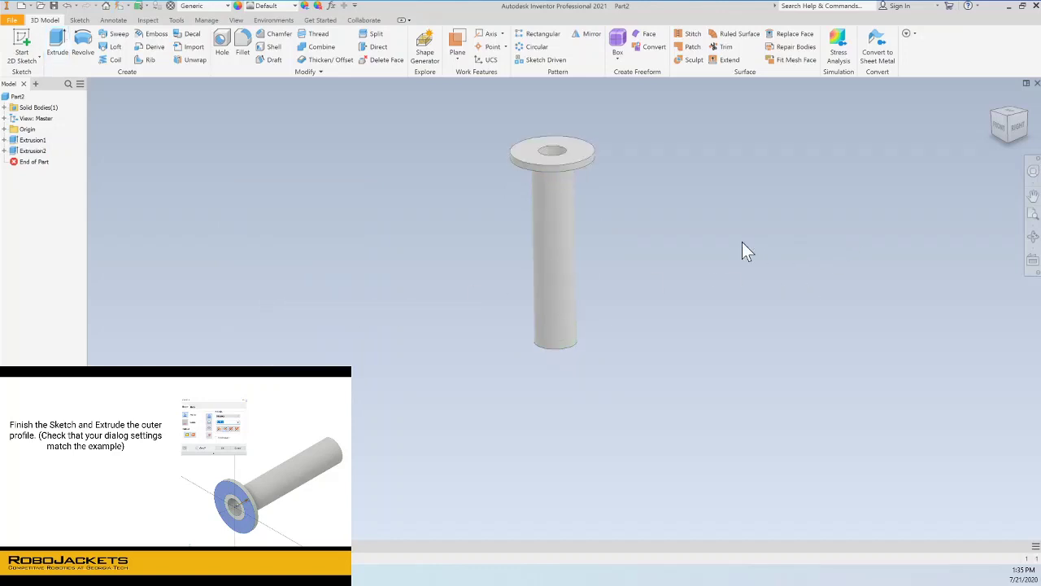
key(F6)
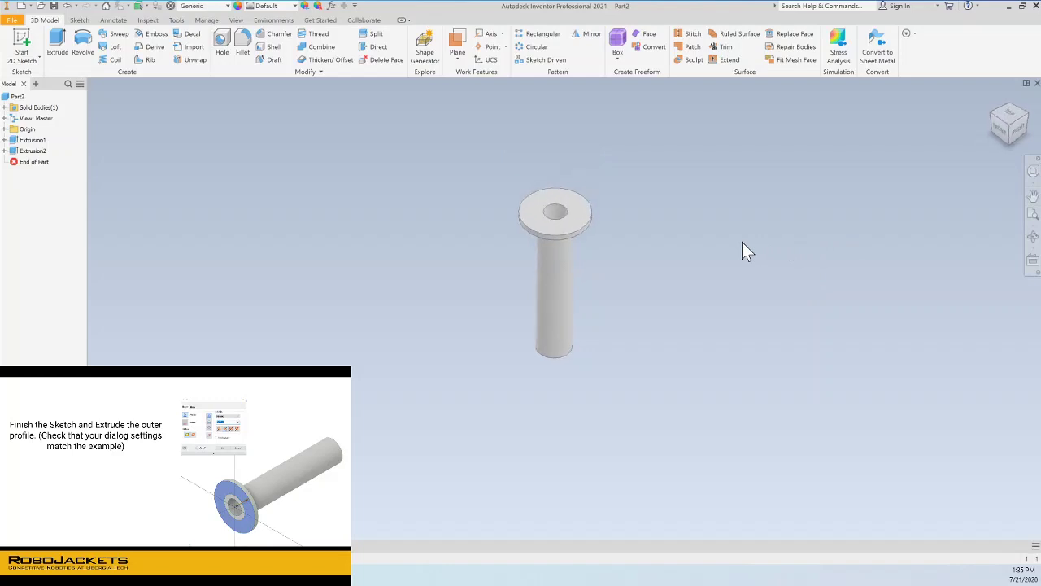
key(F5)
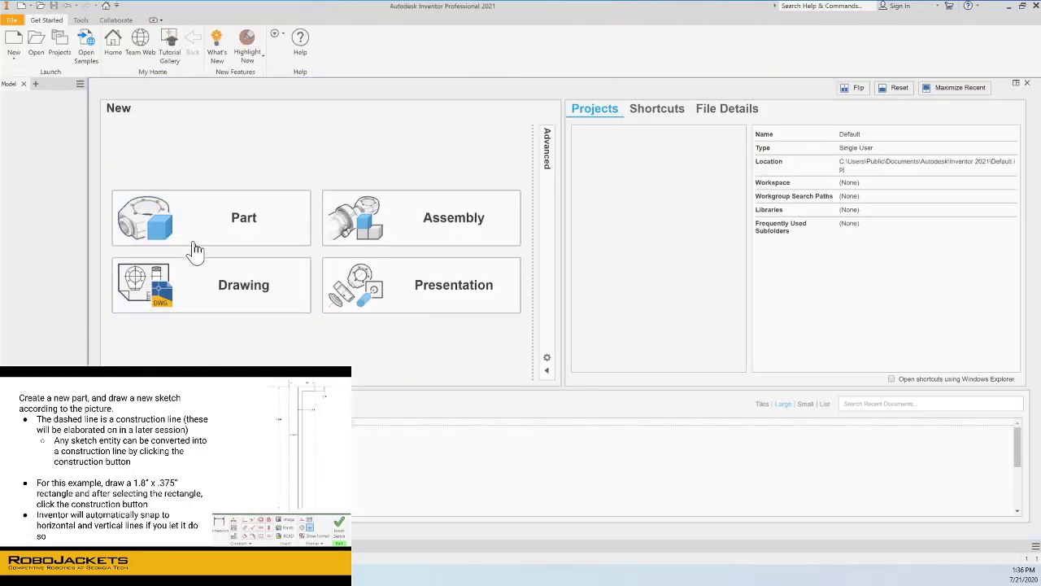
Step: Create a new part and start a 2D sketch on the front-facing origin plane
click(195, 244)
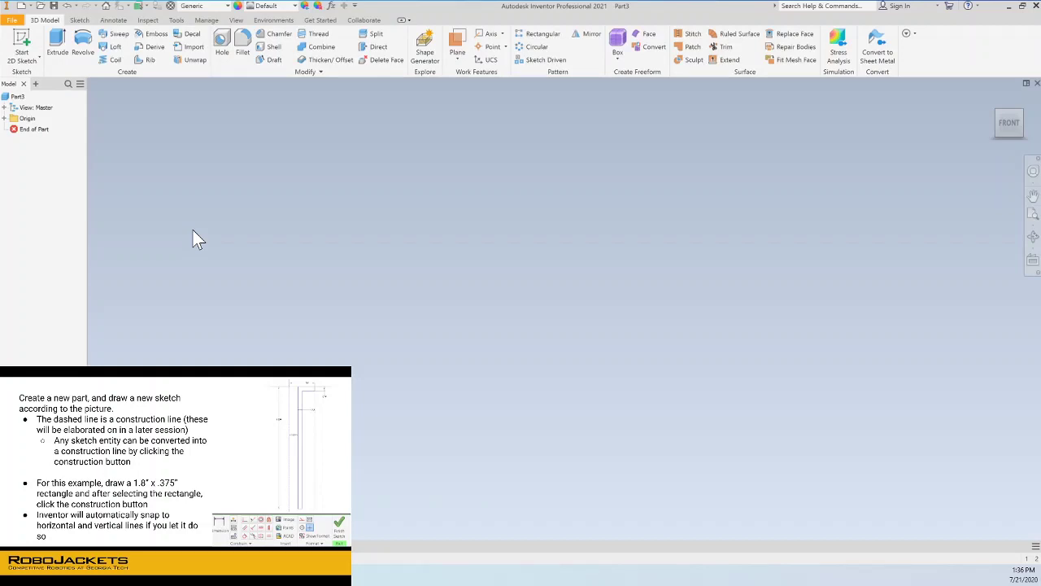
click(22, 44)
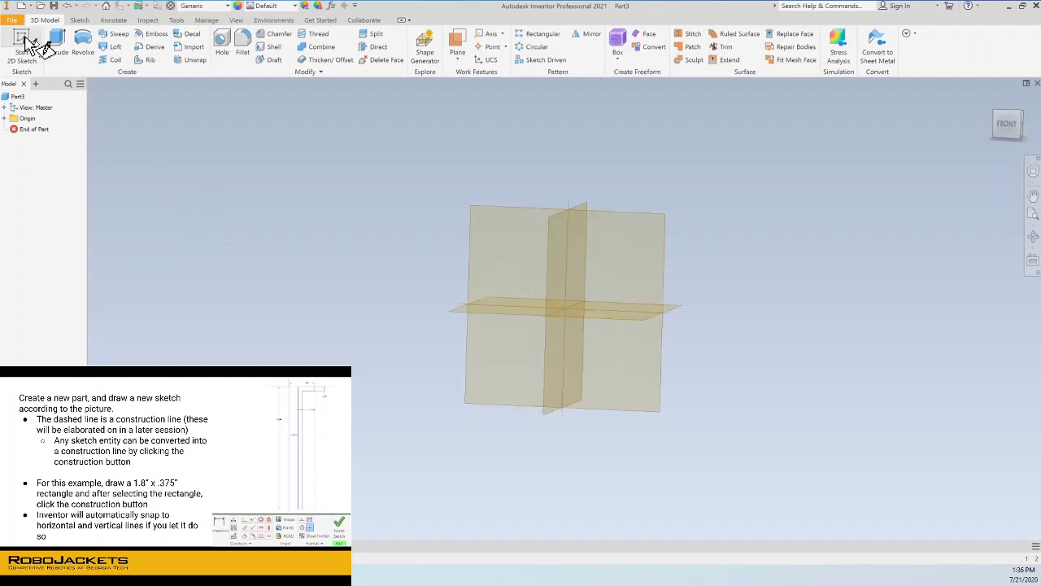
click(632, 255)
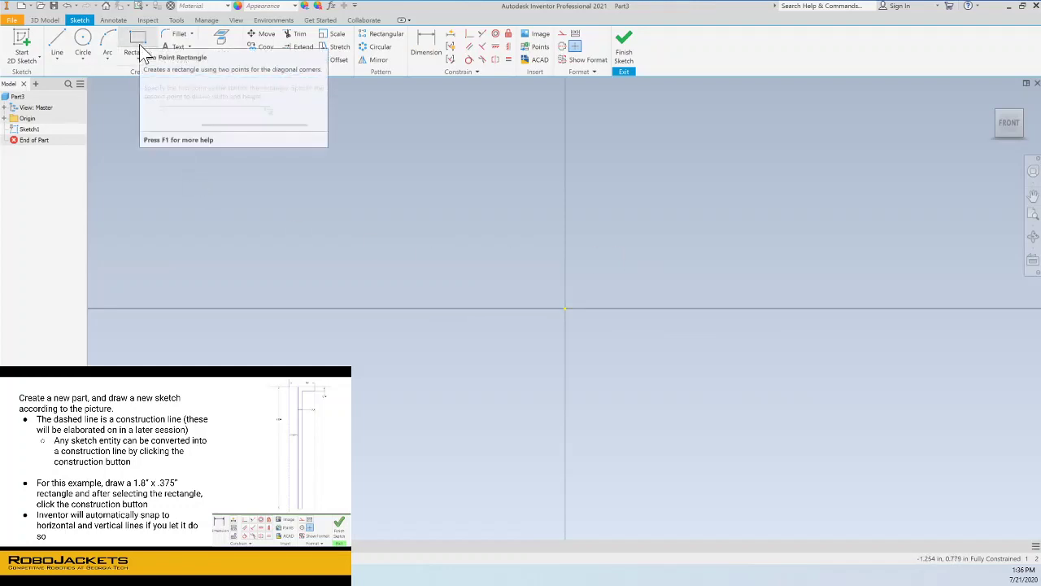
Step: Sketch a vertical line 1.8 in long upward from the origin
click(57, 38)
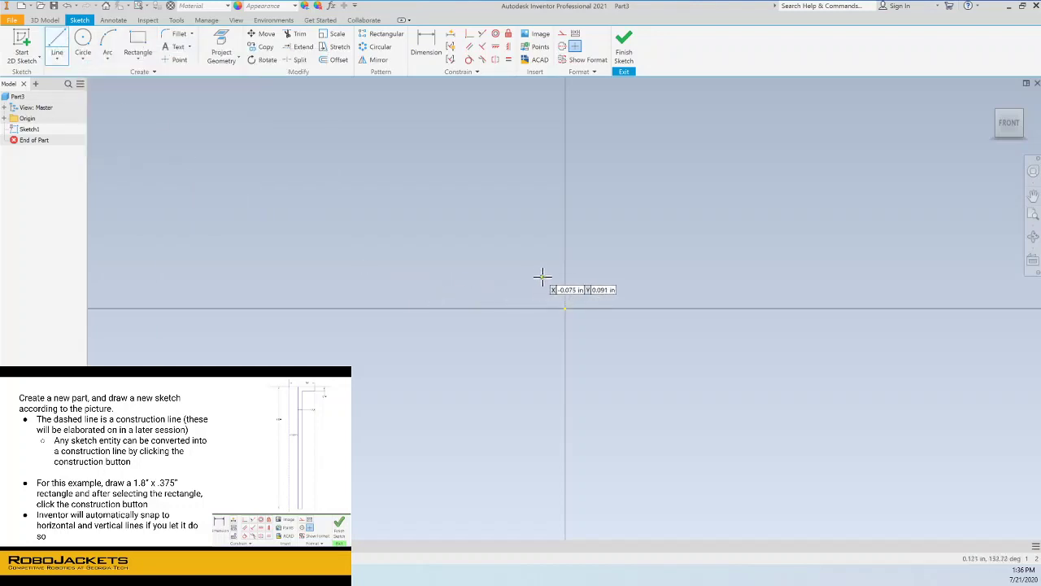
click(564, 306)
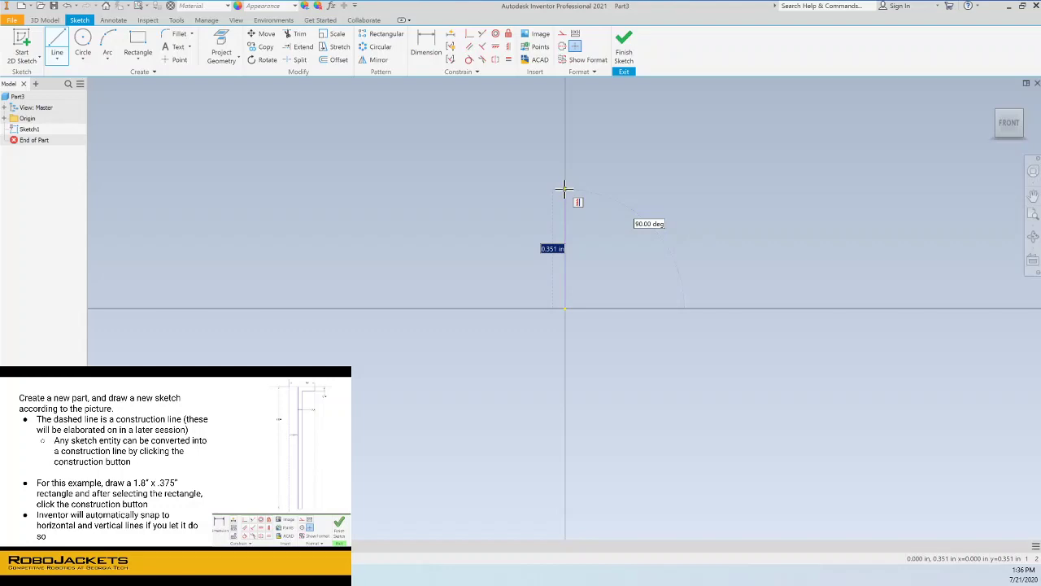
scroll(564, 189, down, 2)
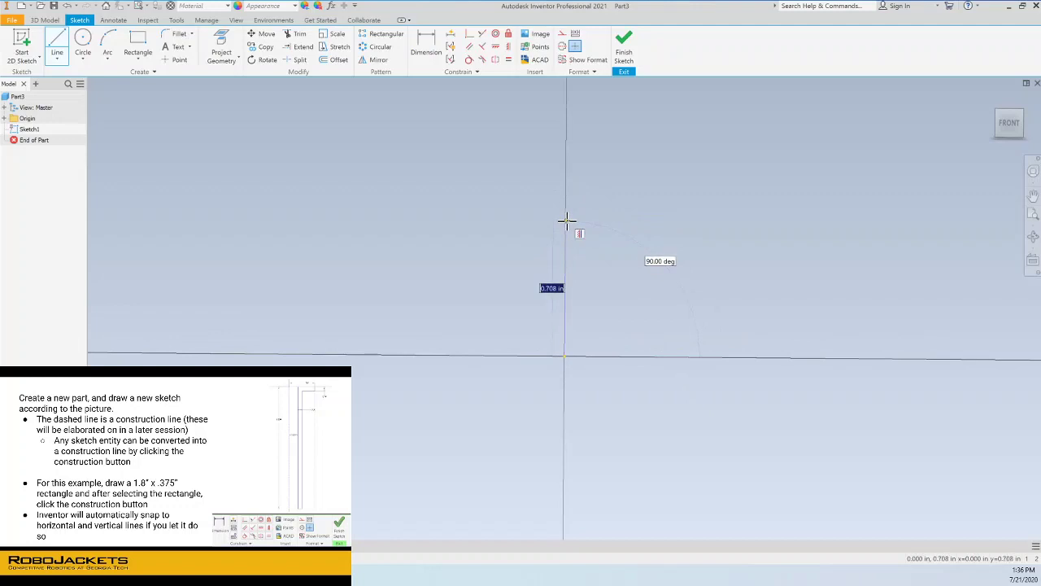
text(1.8)
key(Return)
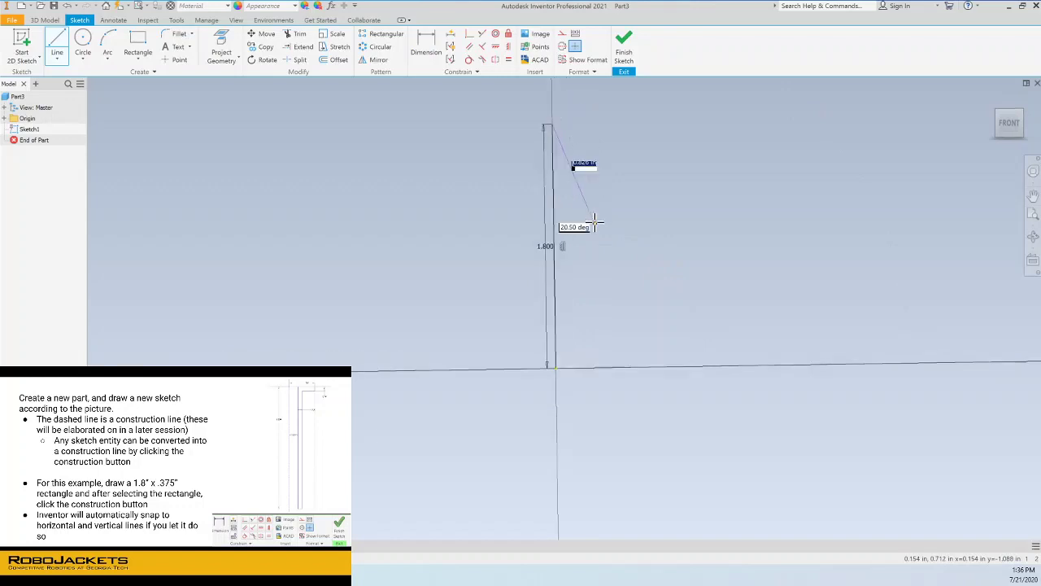
key(Escape)
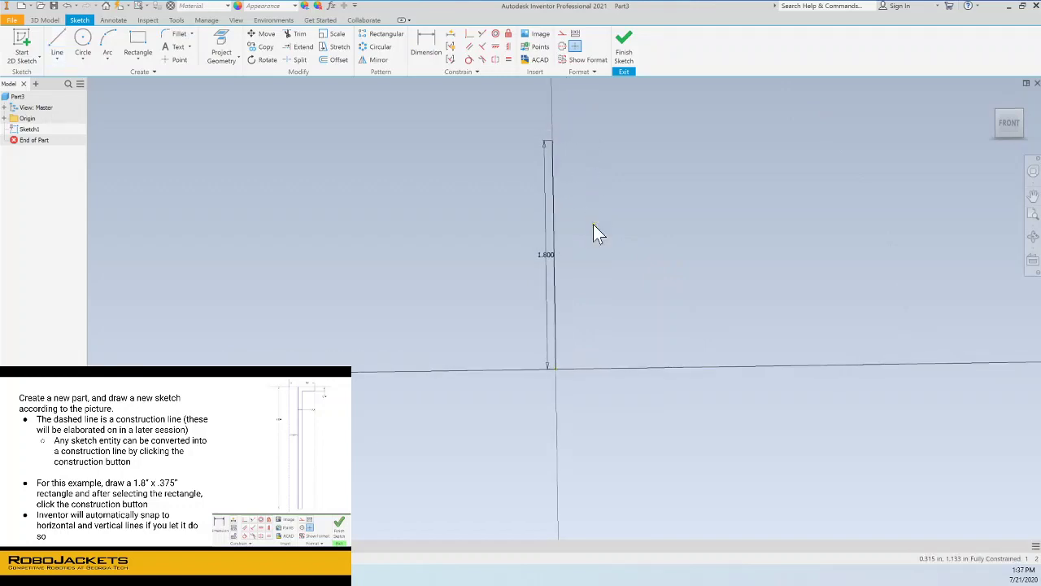
Step: Convert the vertical 1.8 in line at the origin into a construction line
right_click(554, 244)
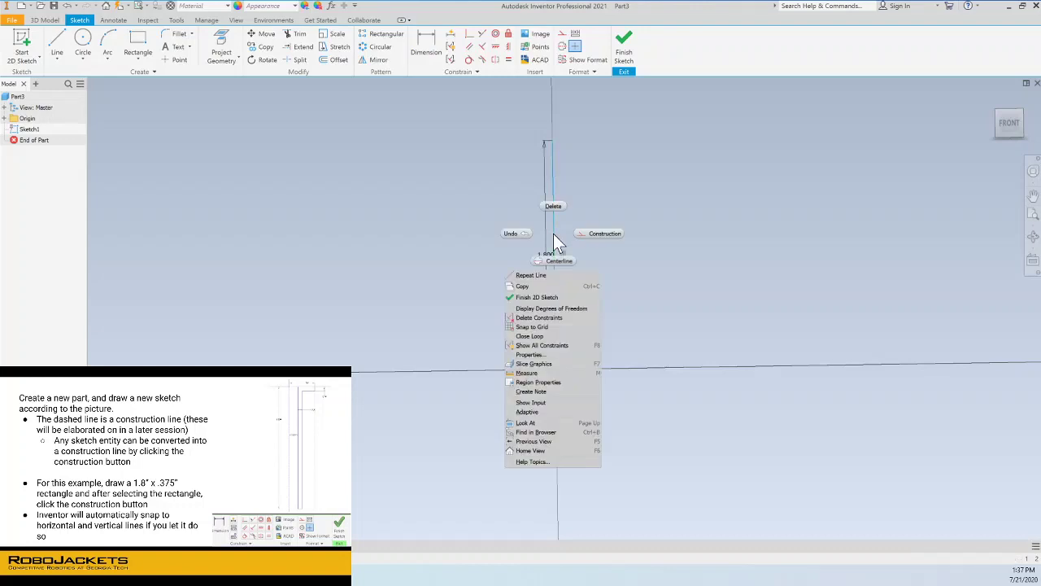
click(593, 233)
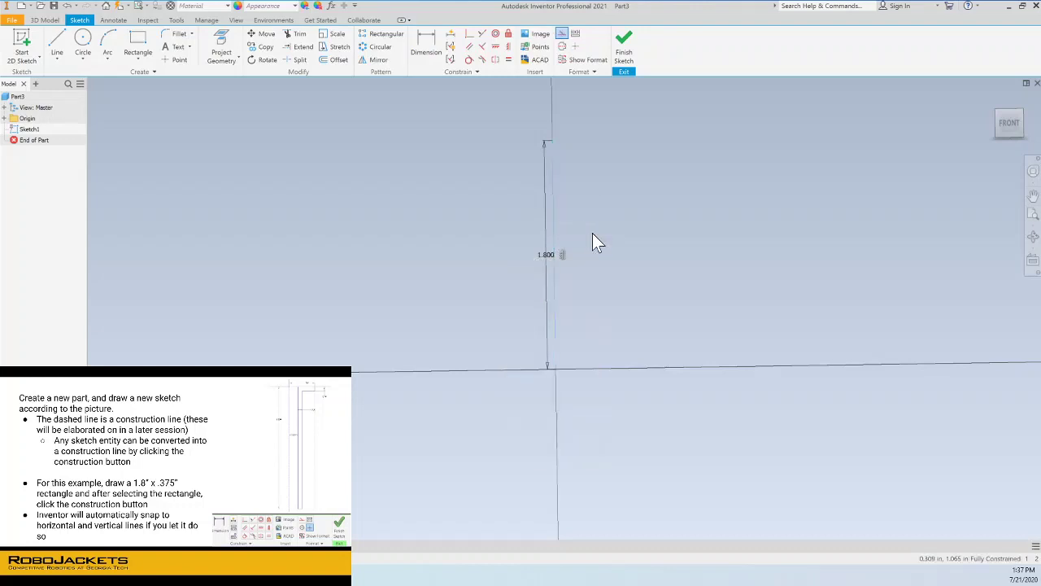
click(655, 211)
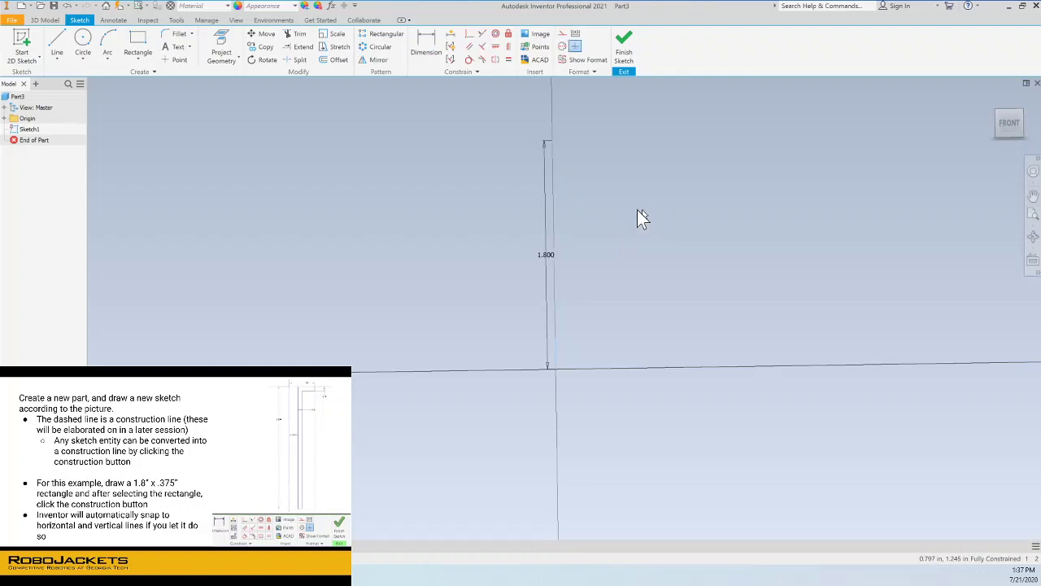
click(553, 220)
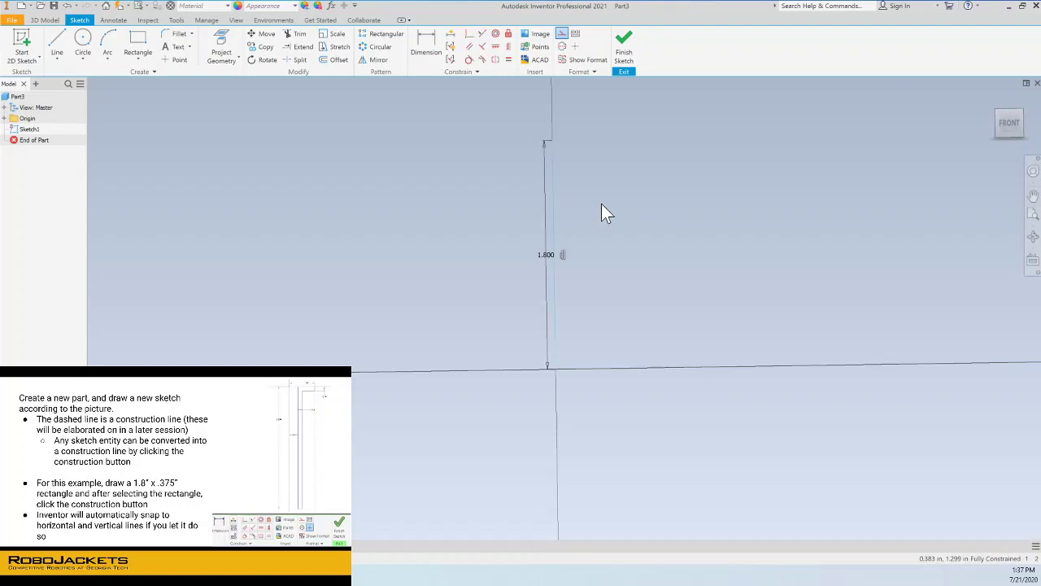
right_click(602, 205)
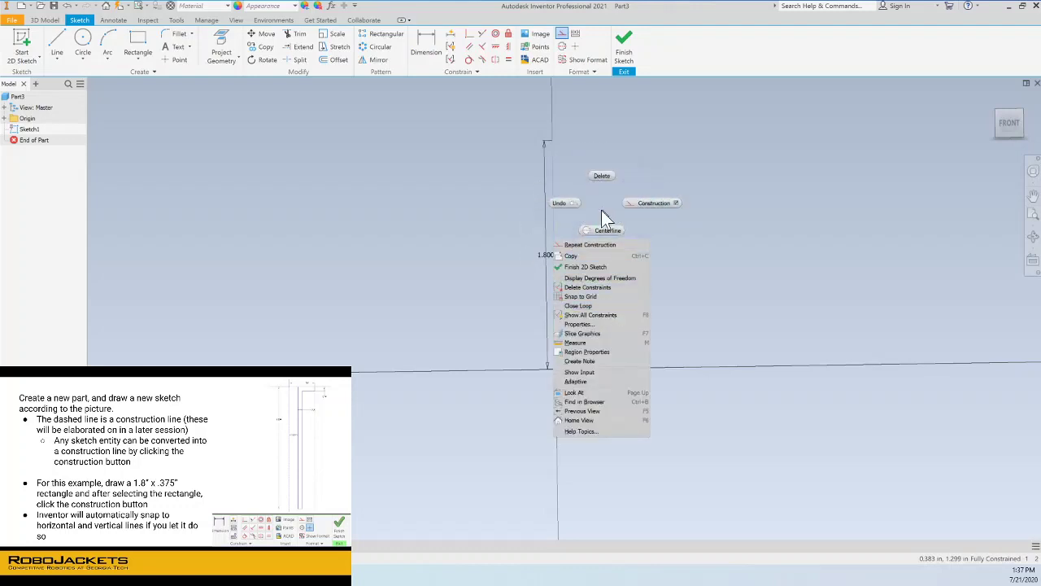
click(603, 218)
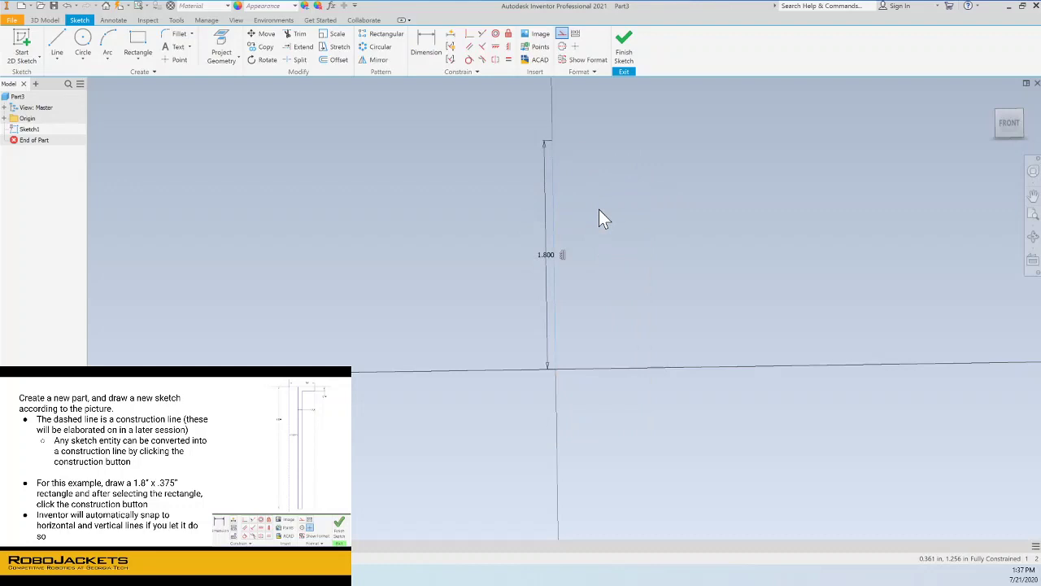
click(603, 218)
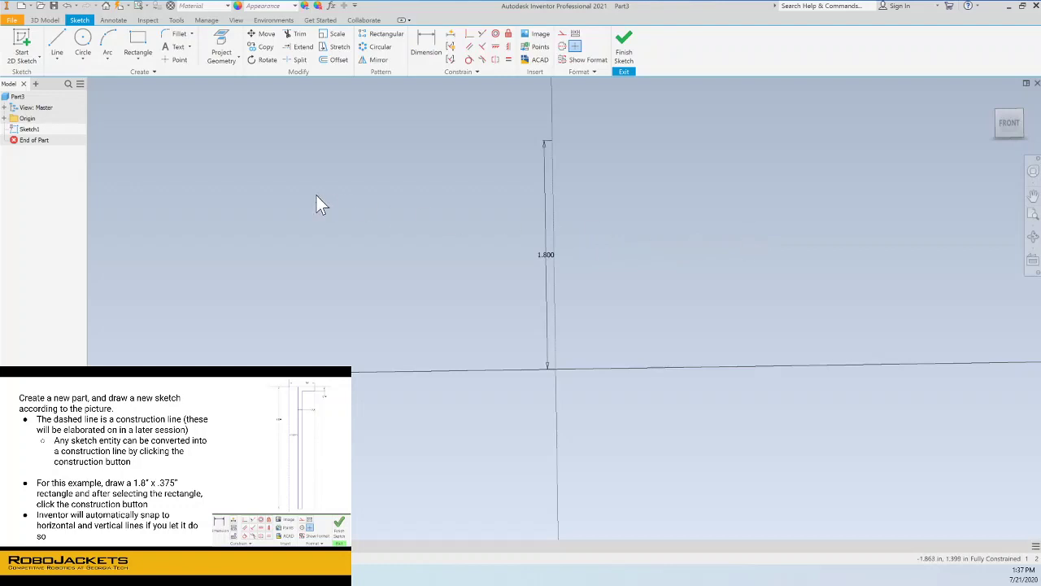
Step: Sketch a second vertical line 1.8 in long, starting on the horizontal axis about 0.3 in right of the origin
click(57, 42)
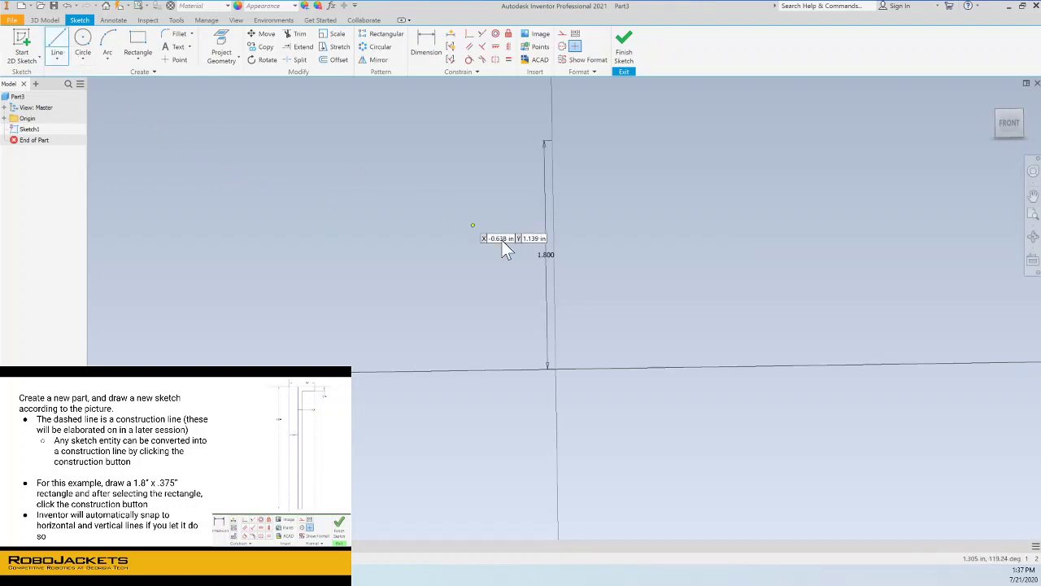
click(594, 368)
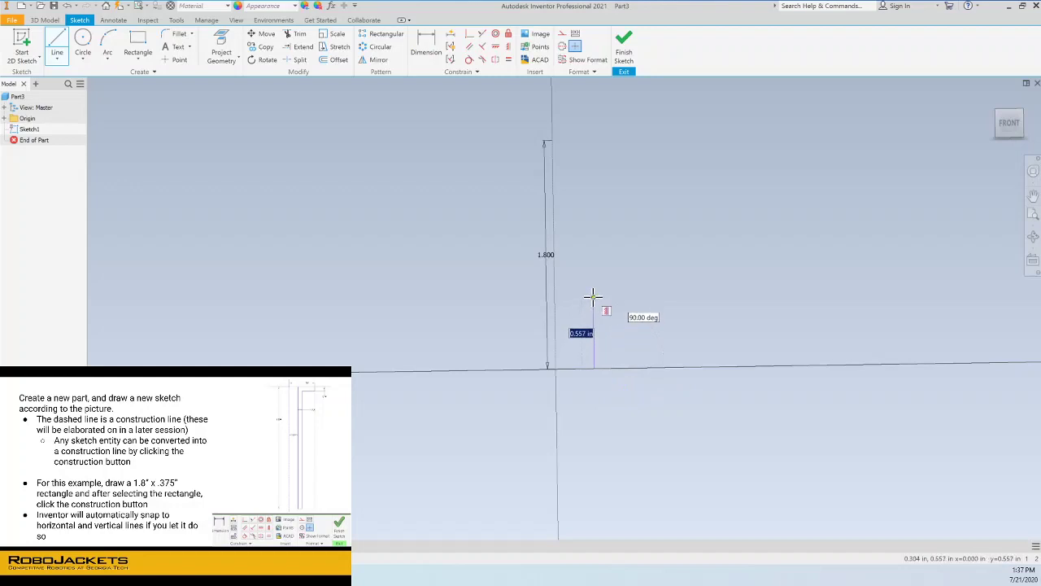
text(1.8)
key(Return)
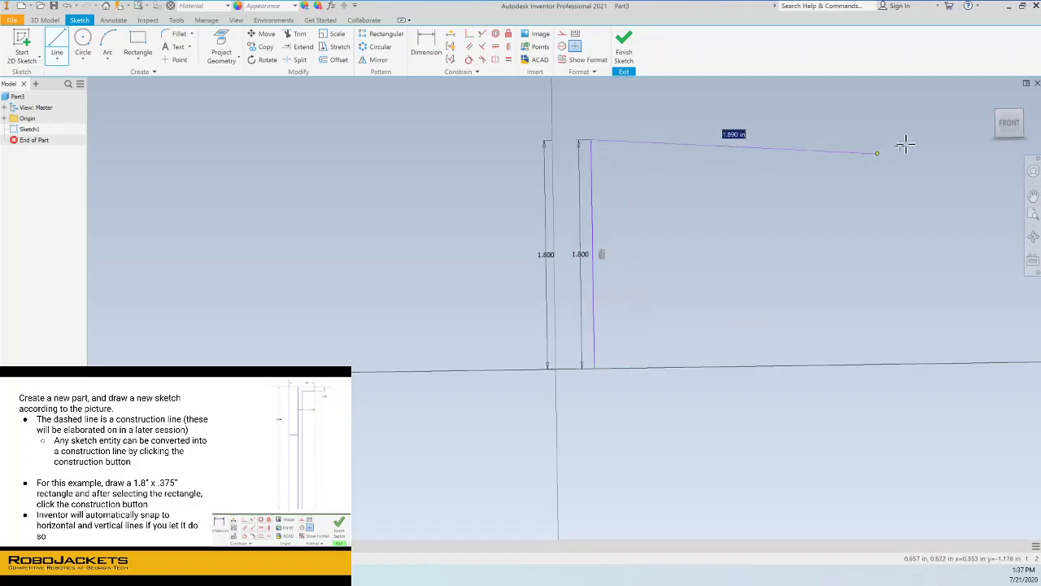
click(1007, 129)
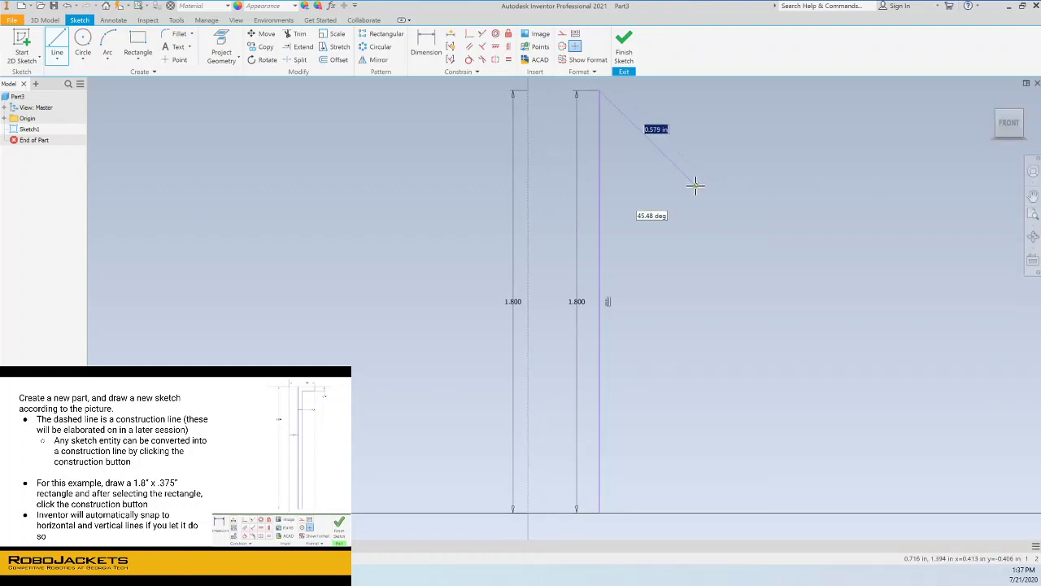
key(Escape)
Step: From the second line's lower end, sketch a horizontal line 1/16 in outward and a vertical line 1.8 - 1/16 in upward
click(57, 47)
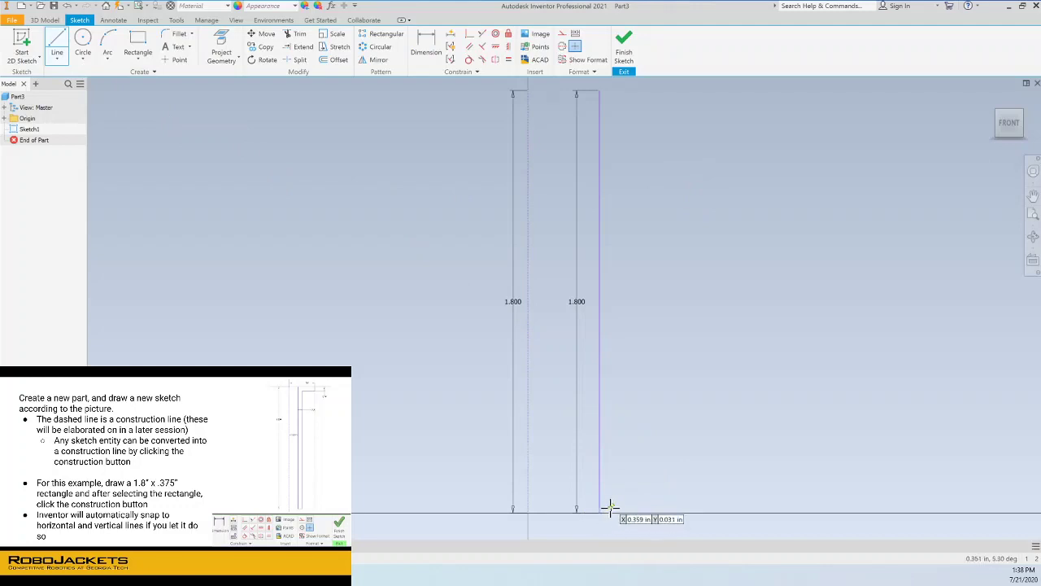
click(599, 511)
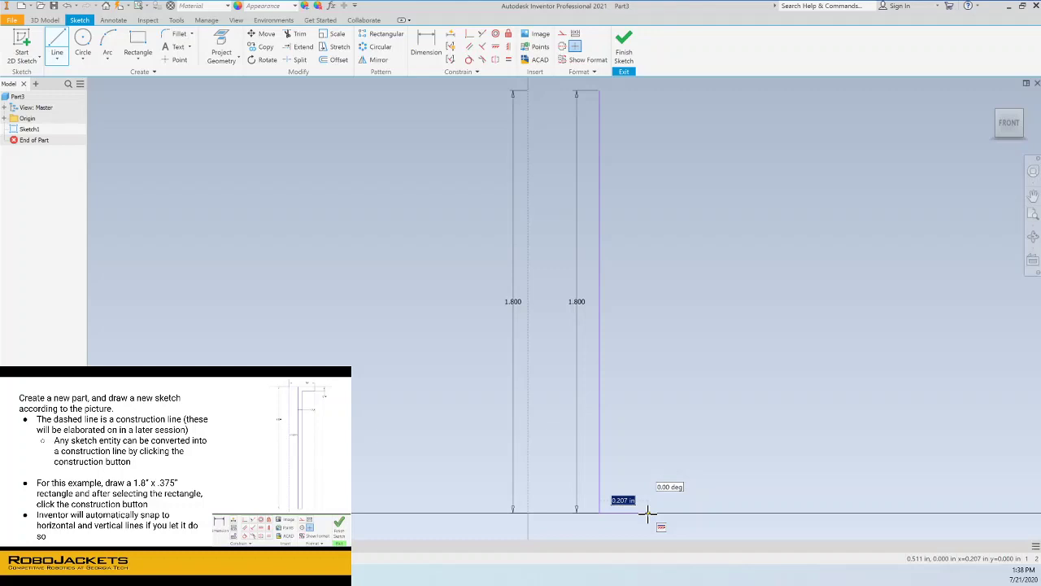
text(1/16)
key(Return)
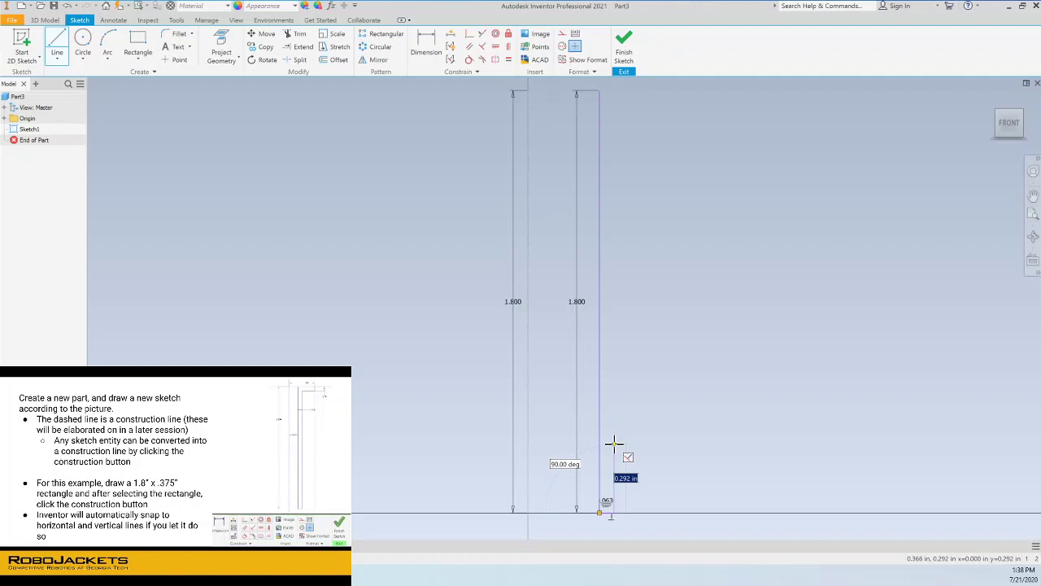
text(1.8 - 1/16)
key(Return)
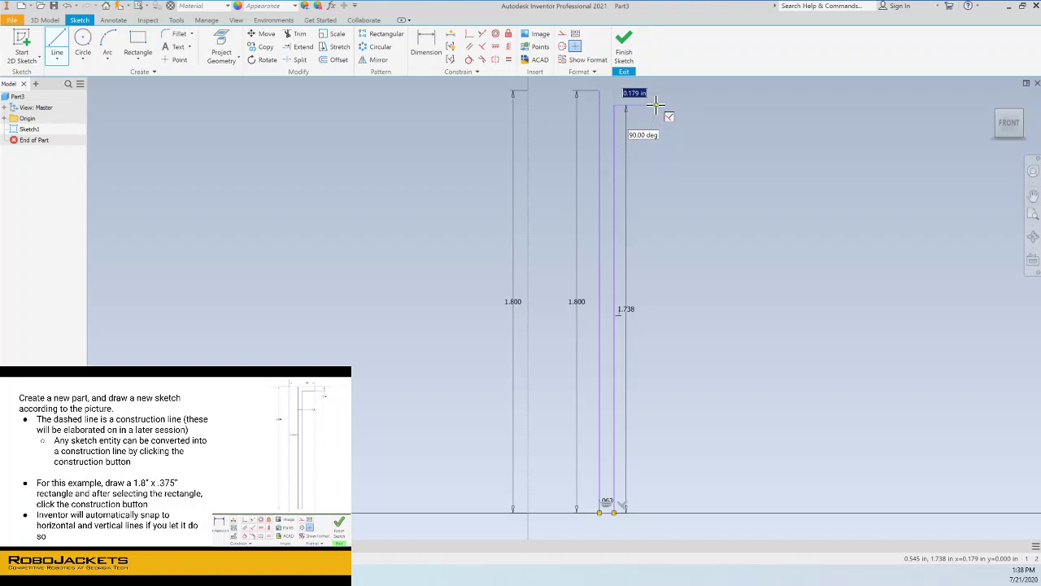
Step: Sketch the flange's underside 3/8 - .125 - 1/16 in outward, and close the profile up and back to the inner line's upper end
text(3/8 - .12)
text(5 - 1/16)
key(Return)
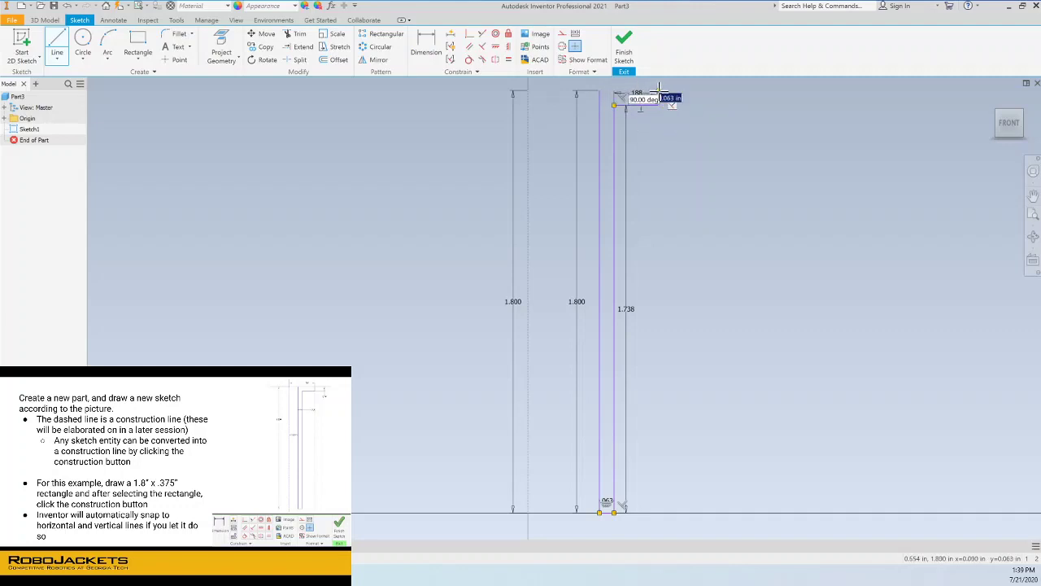
click(657, 104)
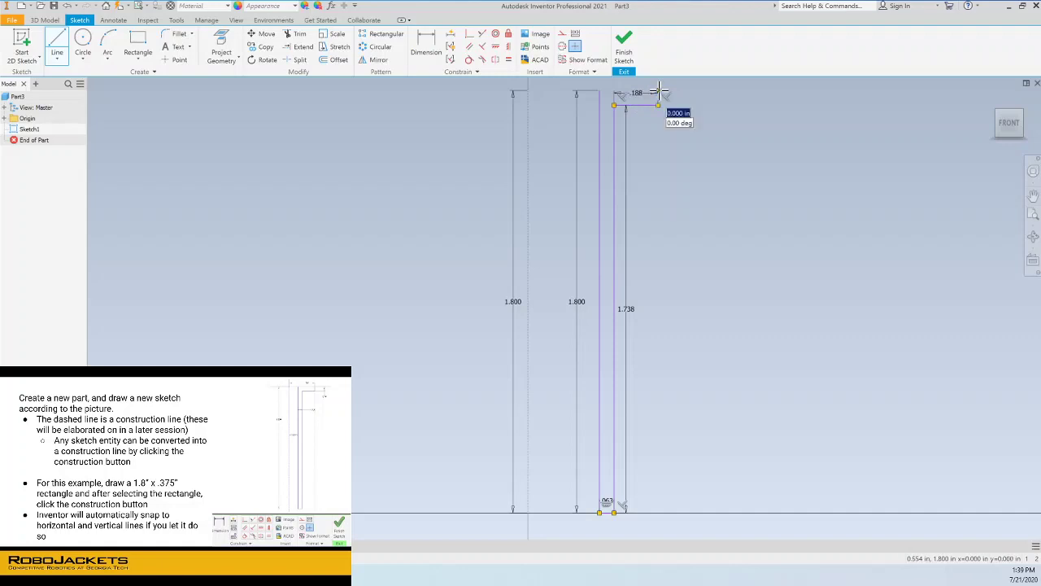
click(599, 90)
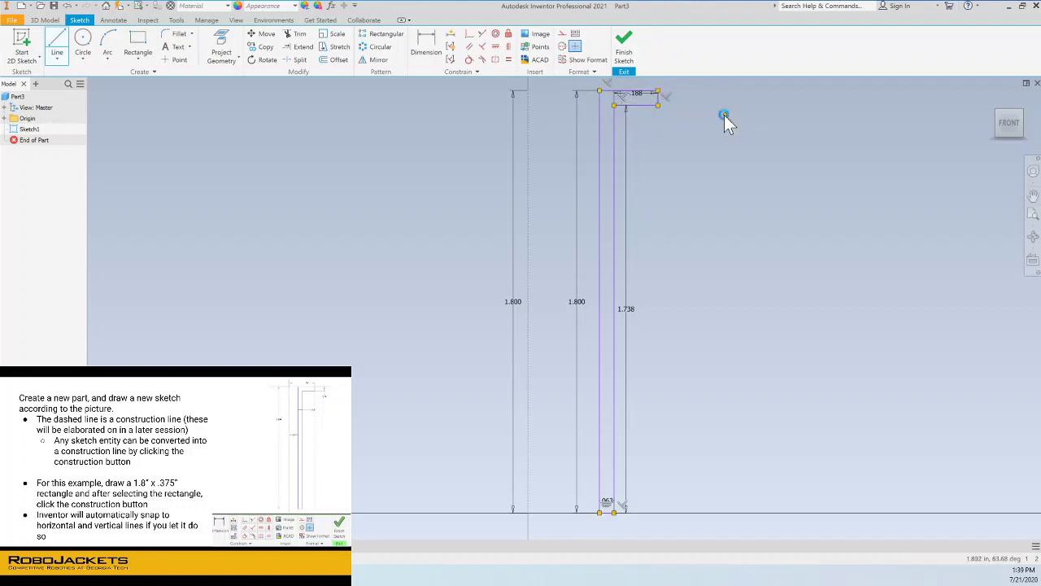
key(Escape)
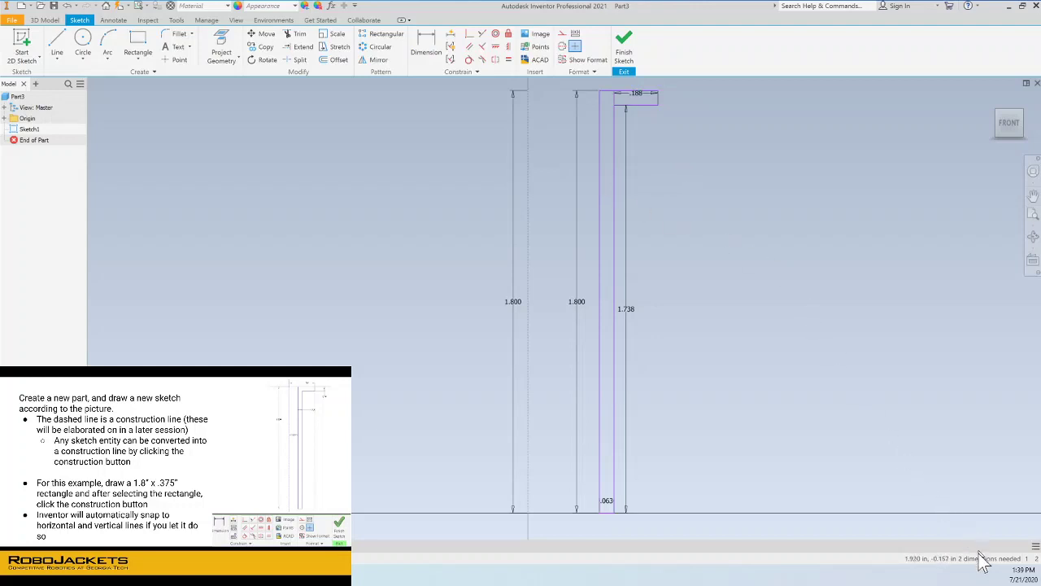
Step: Dimension the horizontal distance between the construction line and the profile's inner vertical line, and set it to .125 in
click(424, 51)
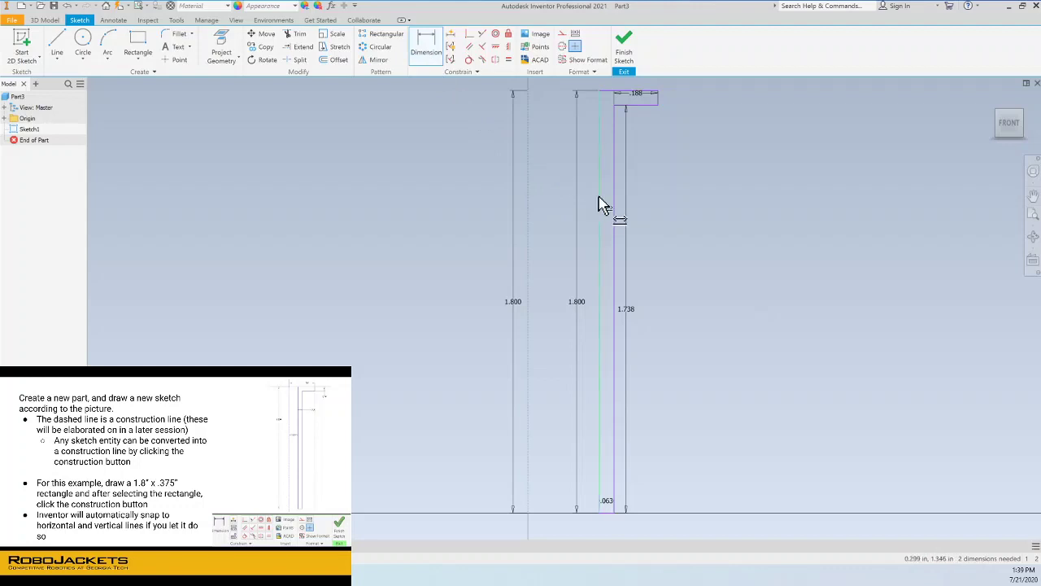
click(530, 217)
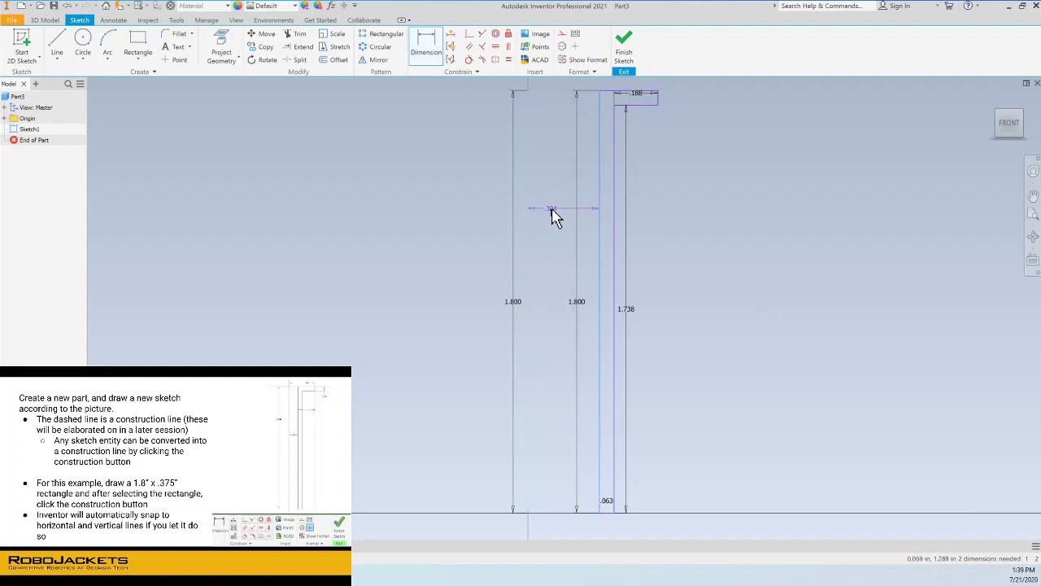
click(557, 215)
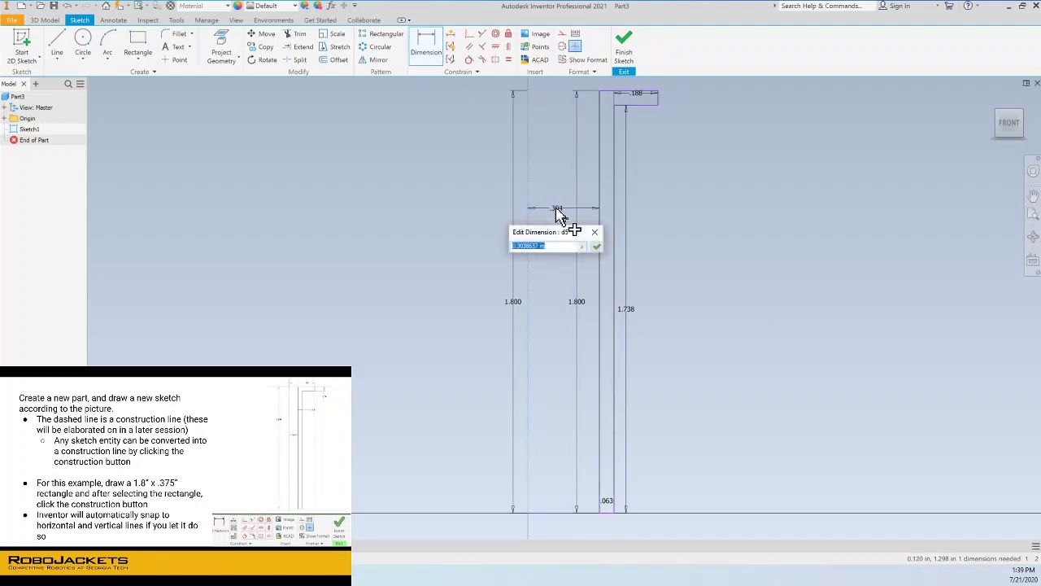
text(.)
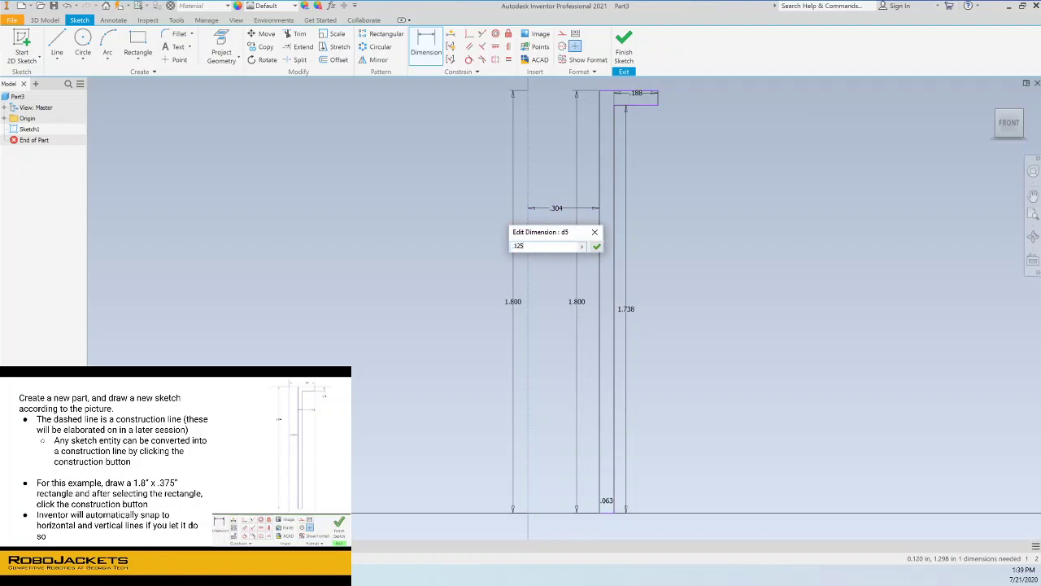
text(125)
key(Return)
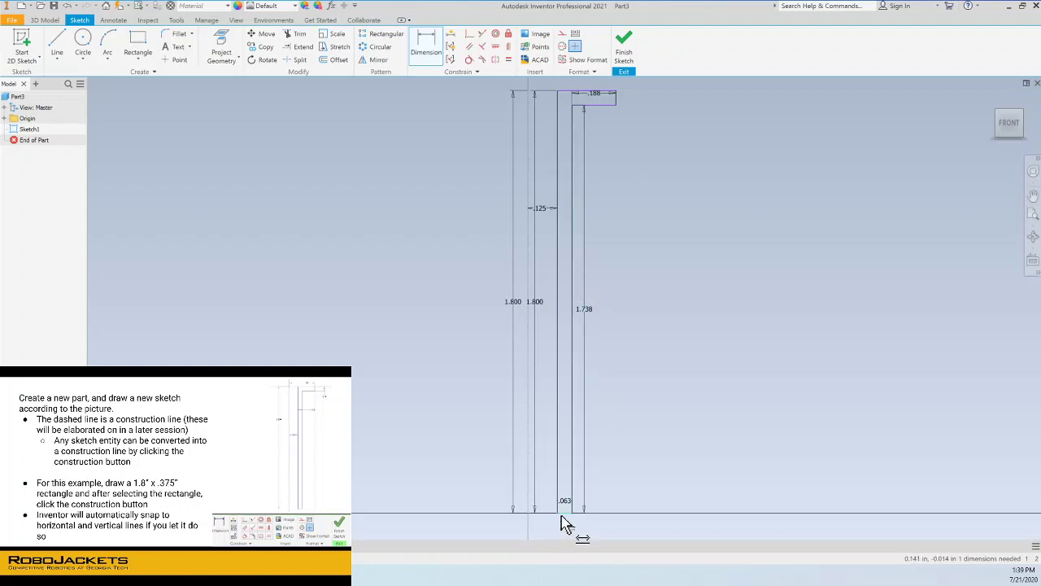
Step: Try to dimension the flange's thickness and the length of the profile's inner vertical line
click(609, 95)
click(638, 102)
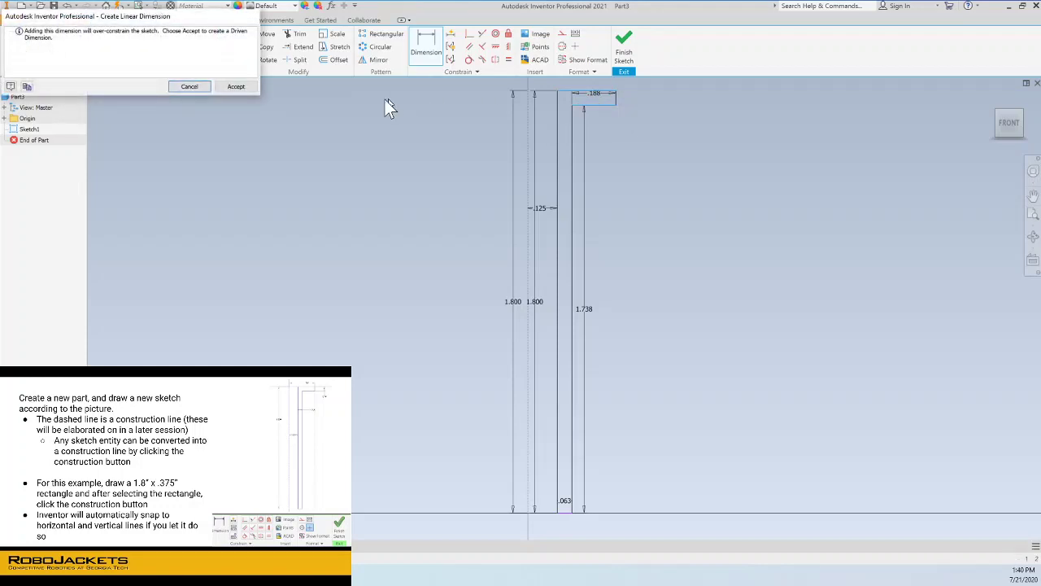
click(189, 86)
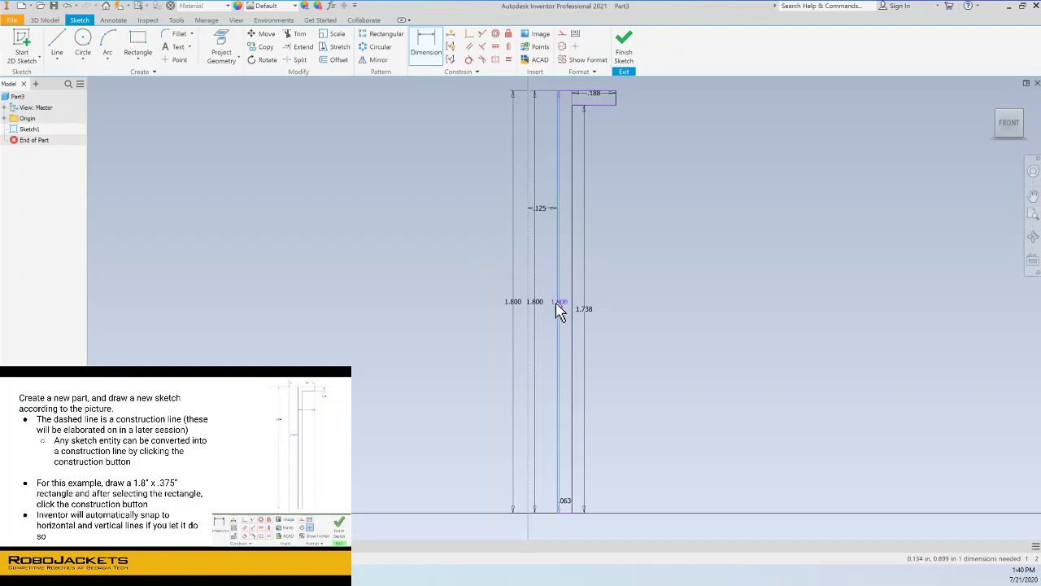
click(548, 310)
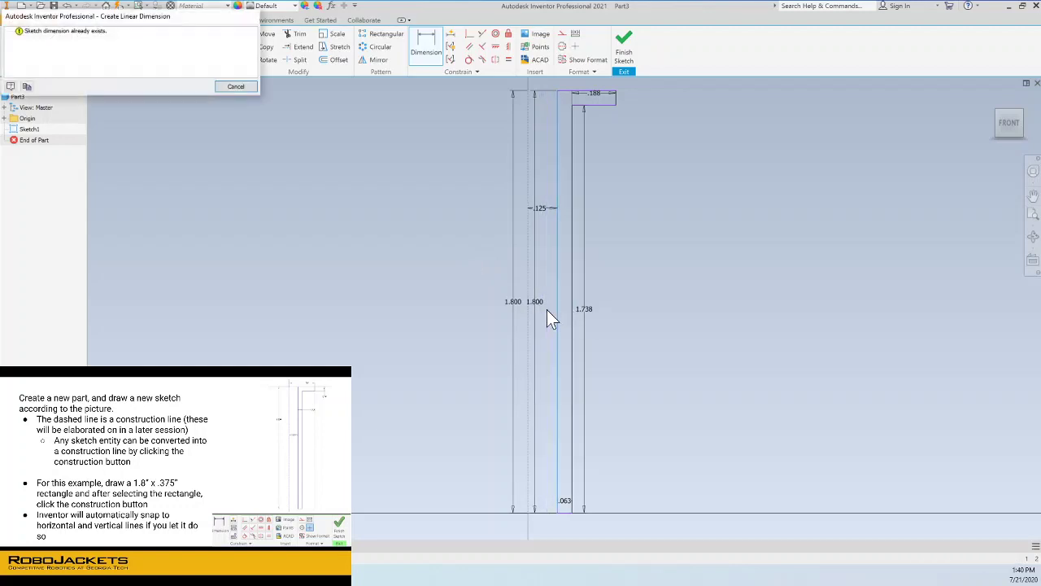
click(234, 86)
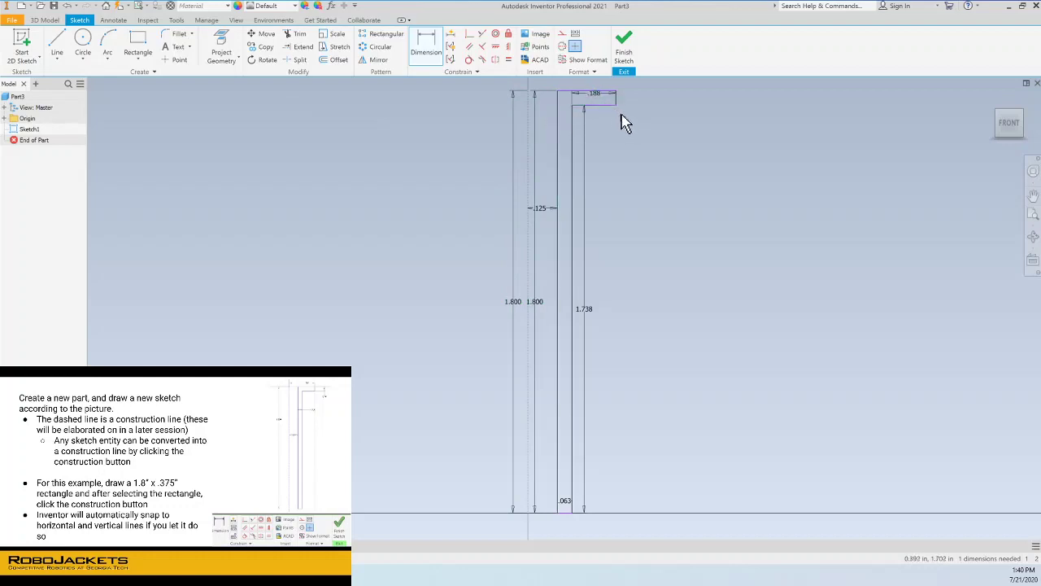
Step: Show all sketch constraints and shift the profile vertically down along the construction line to test its remaining freedom
key(Escape)
right_click(616, 160)
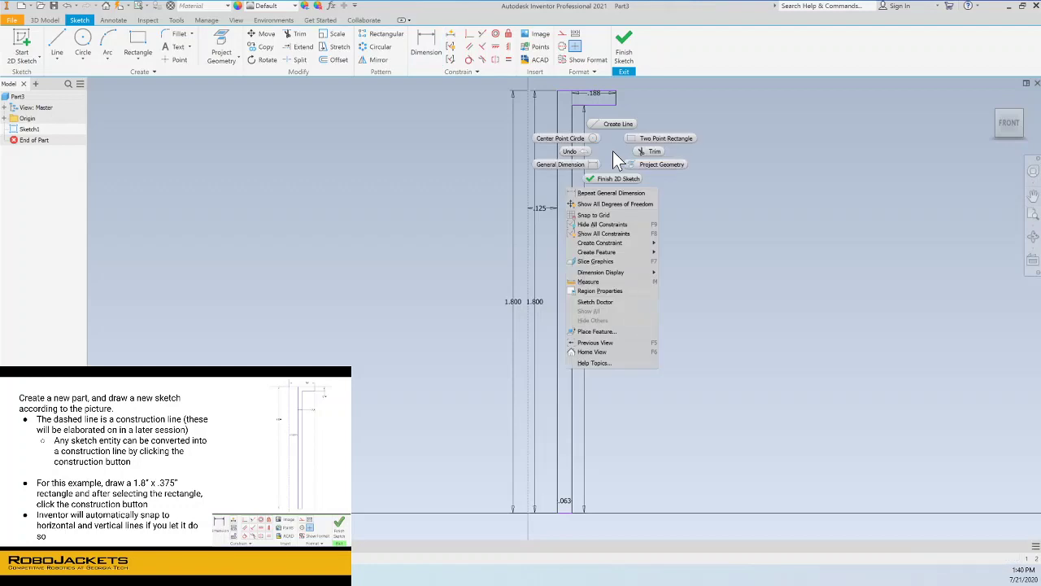
click(610, 234)
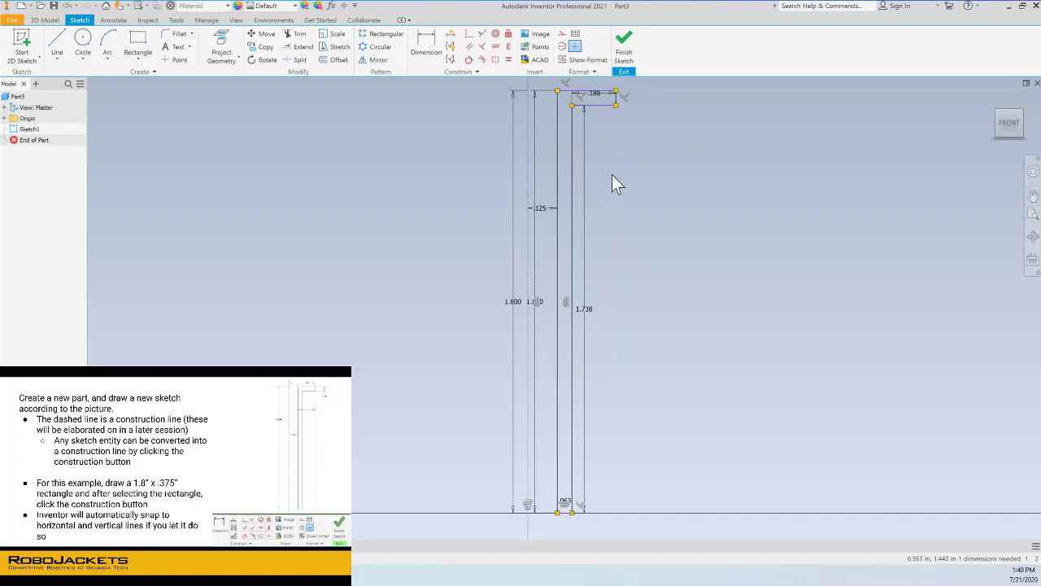
click(597, 121)
key(ctrl+c)
key(ctrl+v)
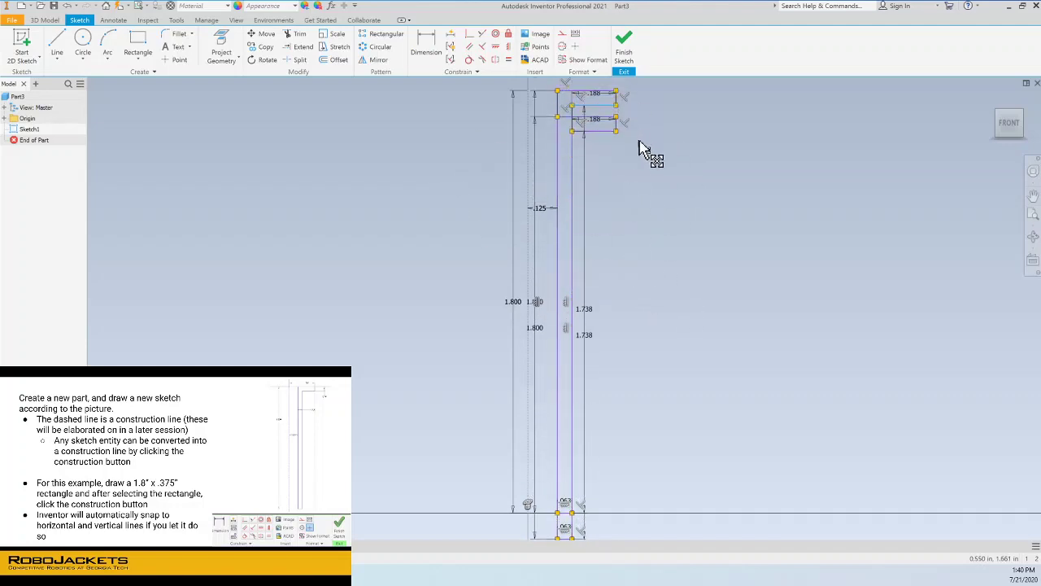
click(652, 162)
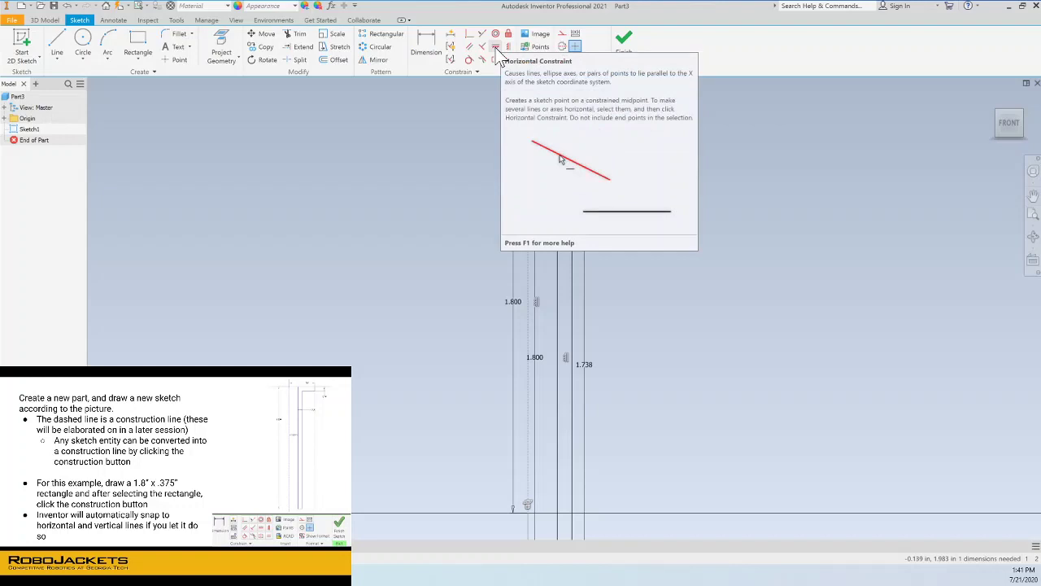
Step: Apply a horizontal constraint between the construction line's upper end and the profile's upper inner corner, and finish the sketch
click(496, 47)
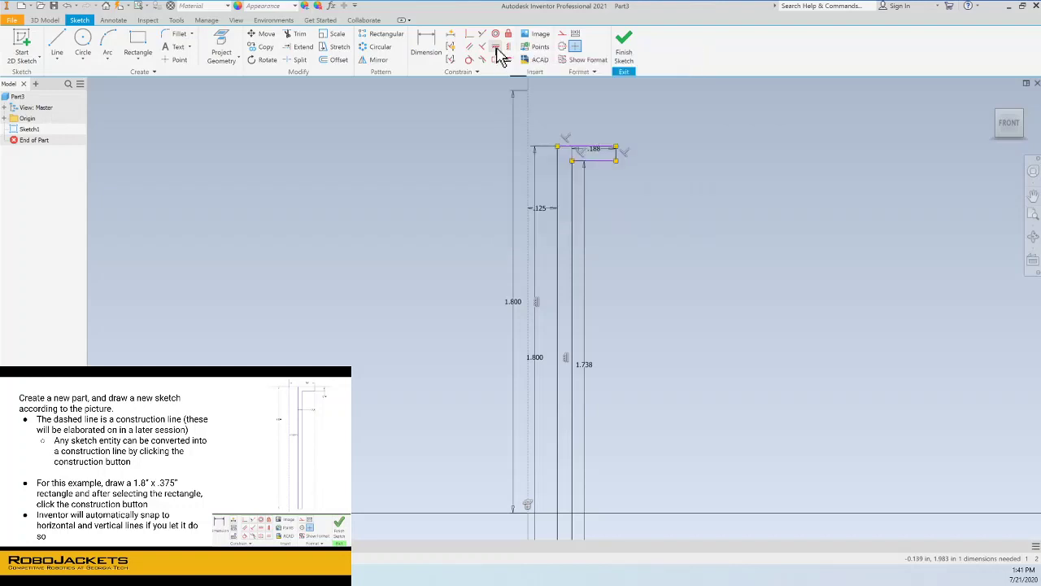
click(529, 92)
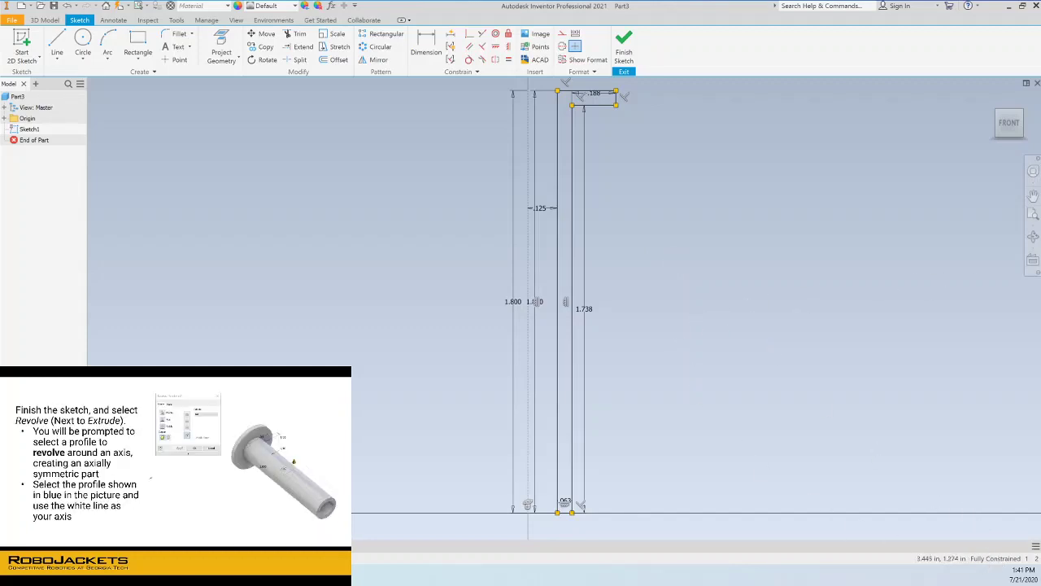
click(625, 57)
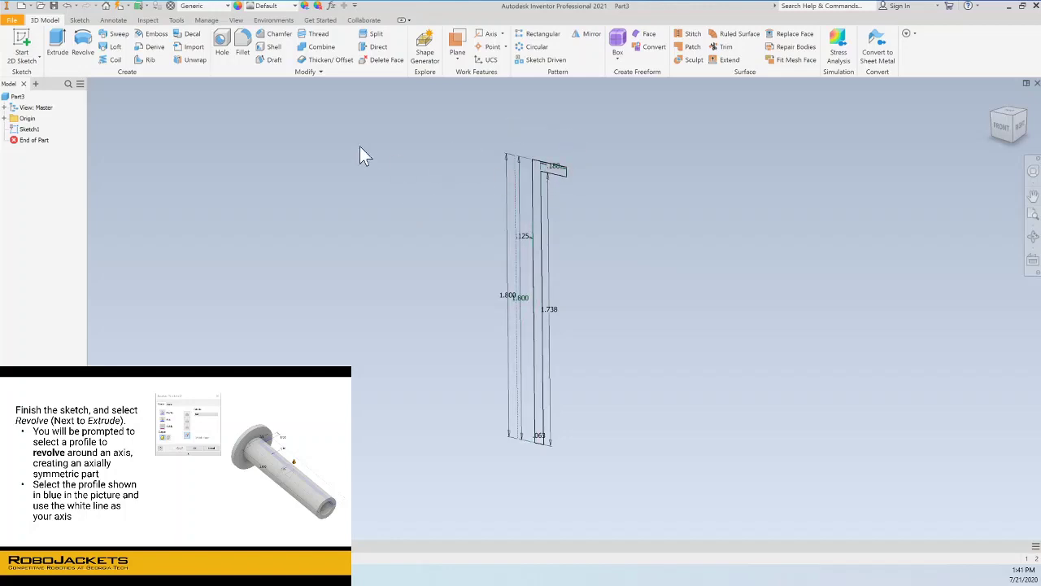
Step: Revolve the half-profile a full 360 degrees around the construction line to create the flanged hollow tube
key(F5)
key(F5)
key(F5)
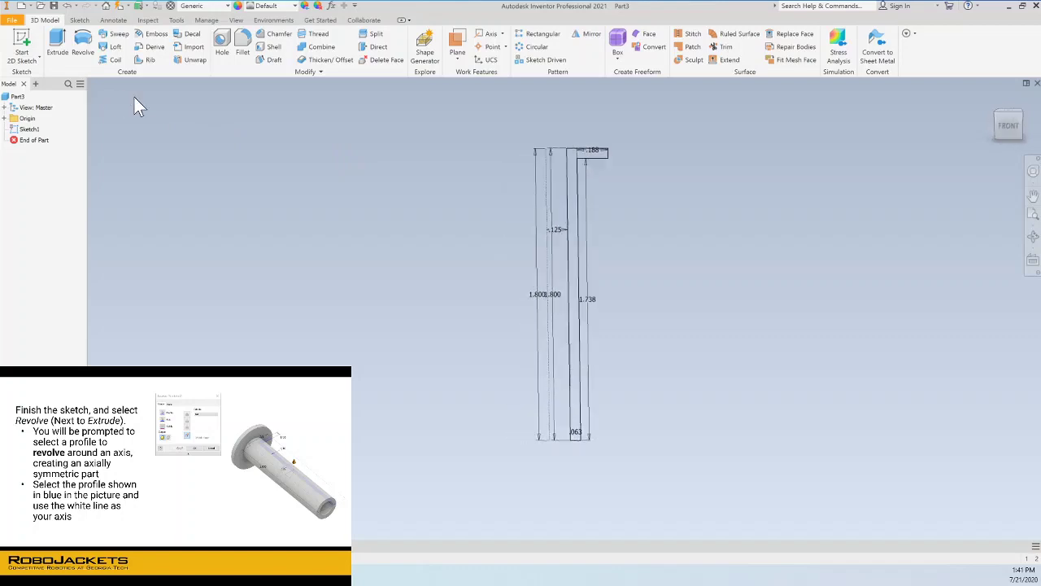
key(F5)
key(F5)
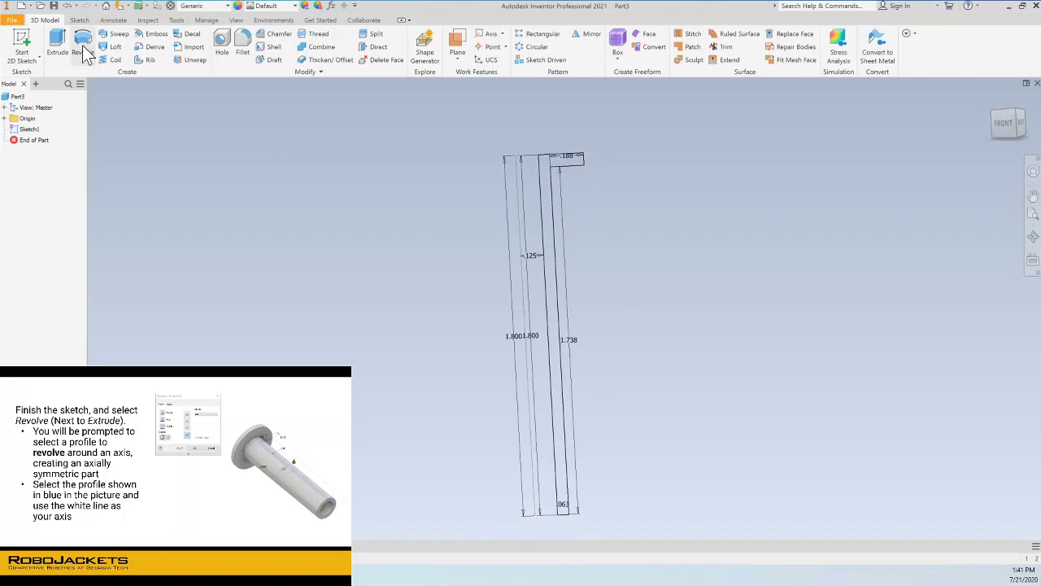
click(83, 49)
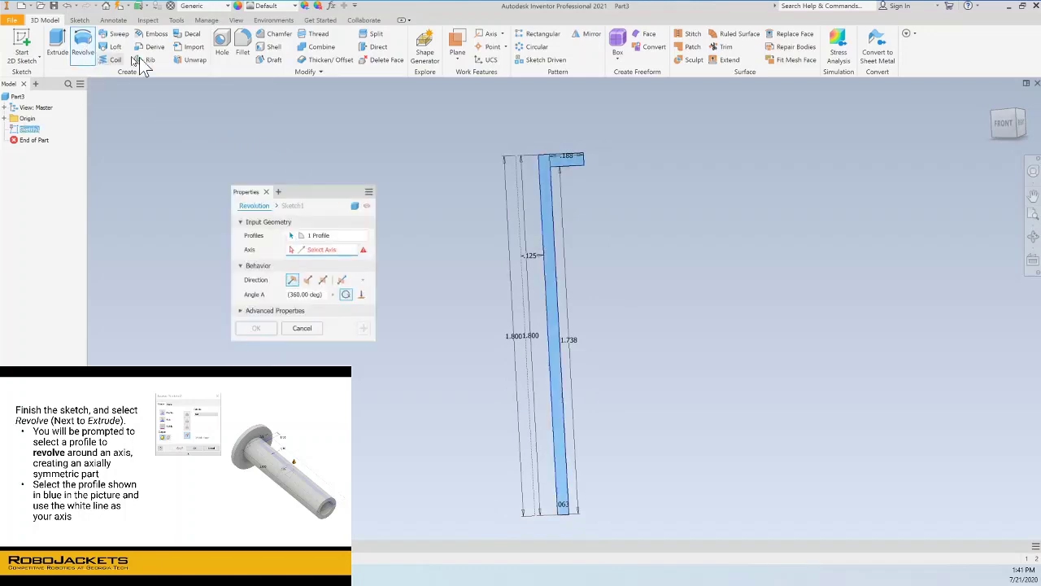
click(326, 250)
click(522, 217)
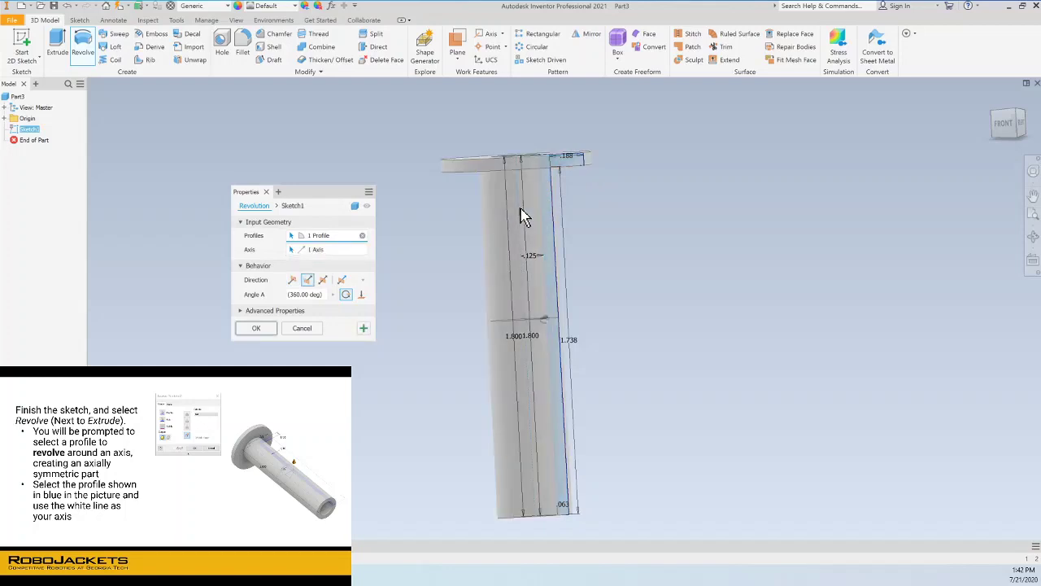
click(256, 328)
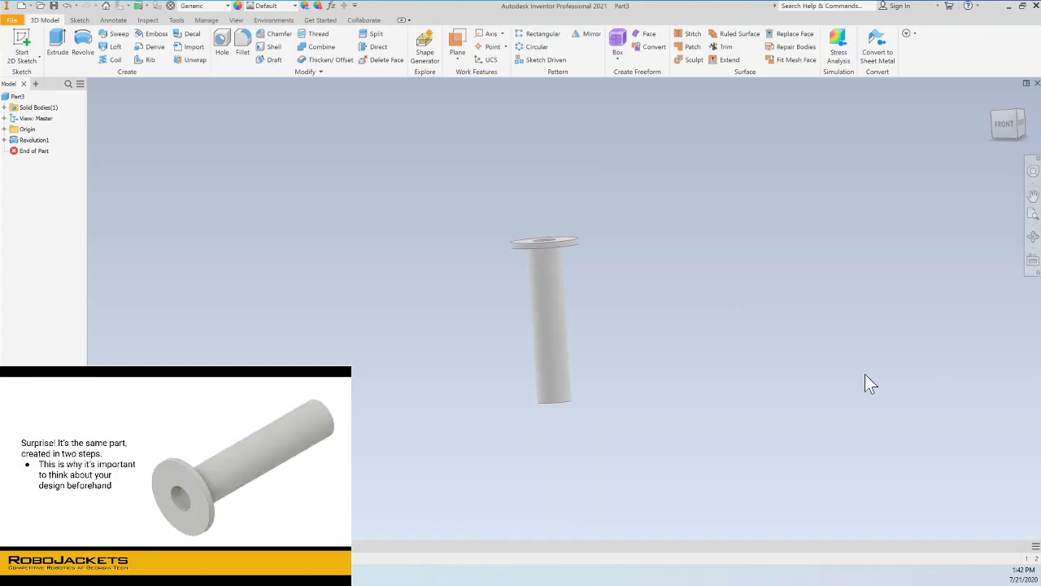
key(F6)
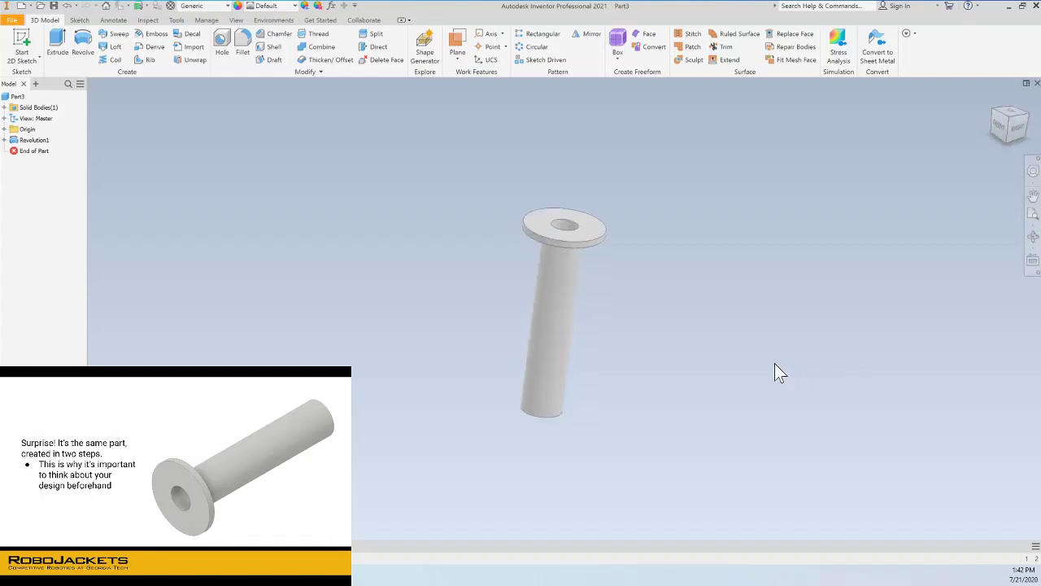